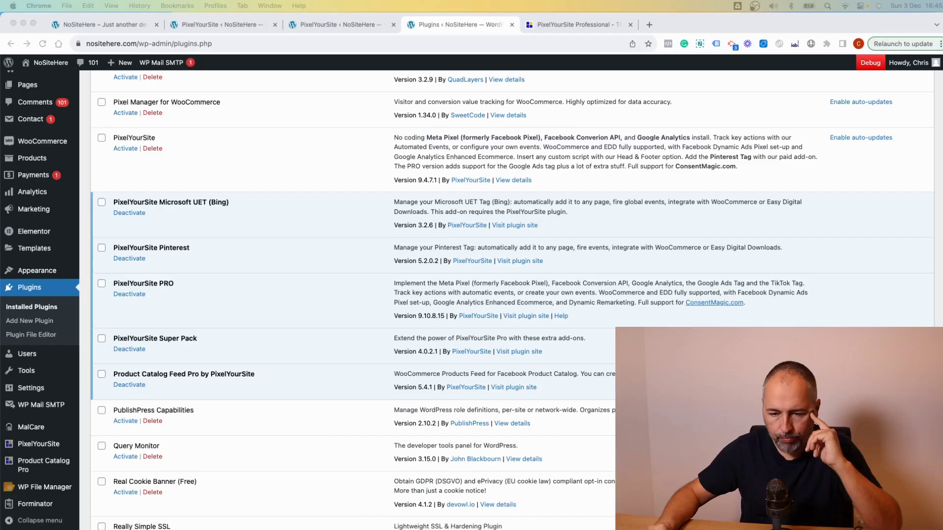
# - Bring Chrome forward and switch to the PixelYourSite Professional pricing page
pyautogui.click(314, 299)
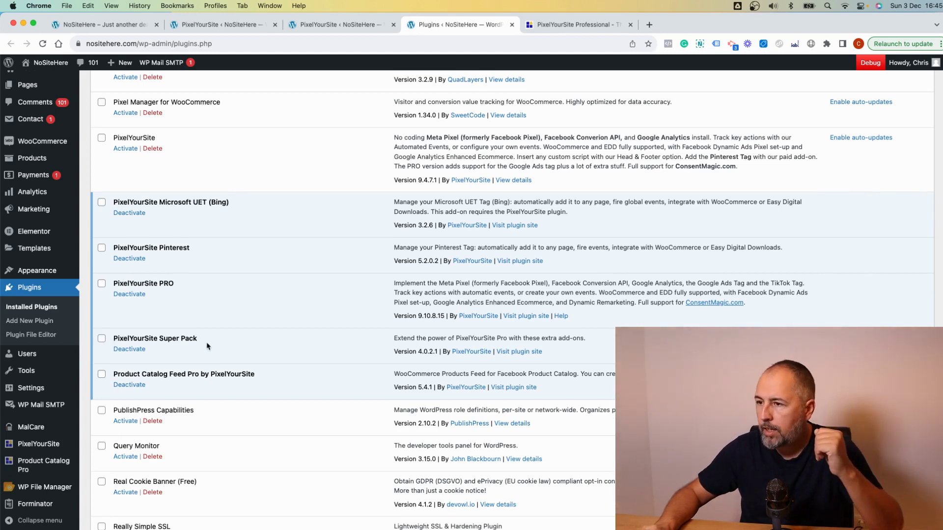
pyautogui.click(569, 24)
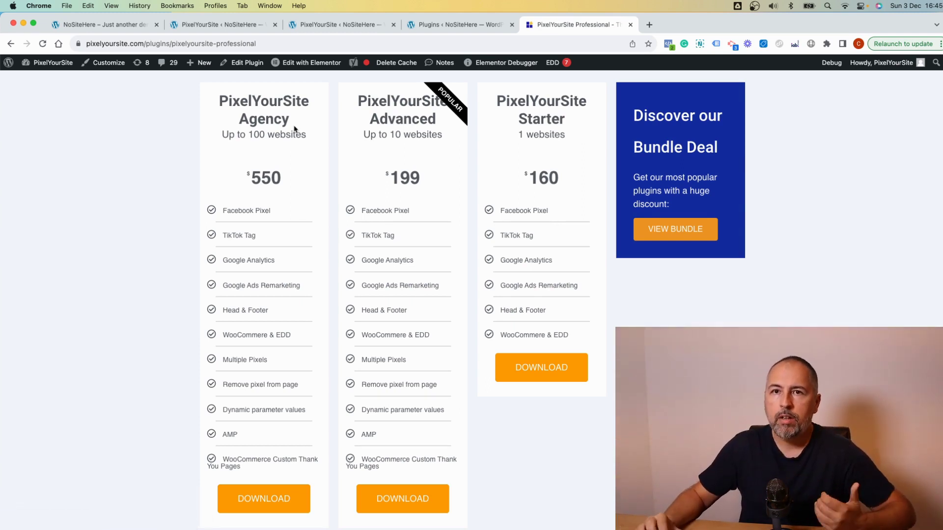
# - Leave the pricing page for PixelYourSite Pro's Super Pack Settings page
pyautogui.click(456, 27)
pyautogui.click(323, 27)
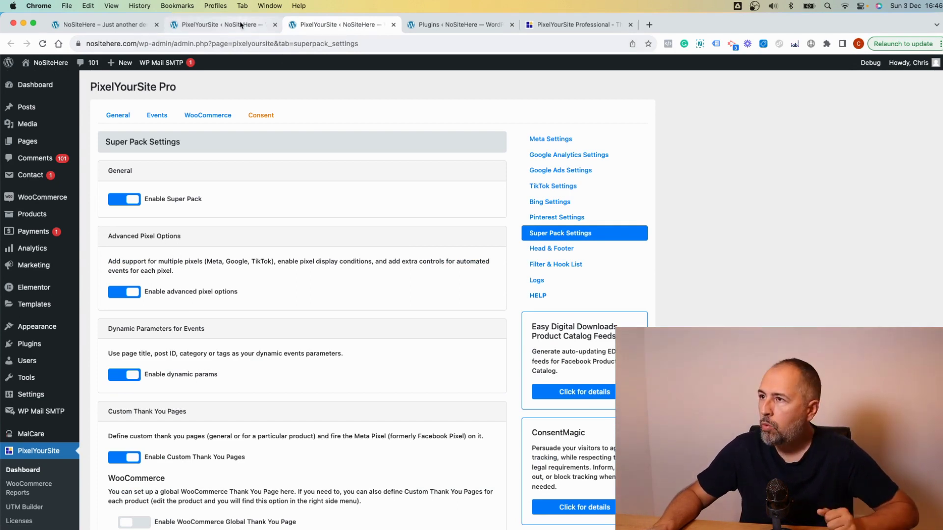
# - Open the General page's Meta Pixel settings and review the main and second pixel configurations
pyautogui.click(225, 25)
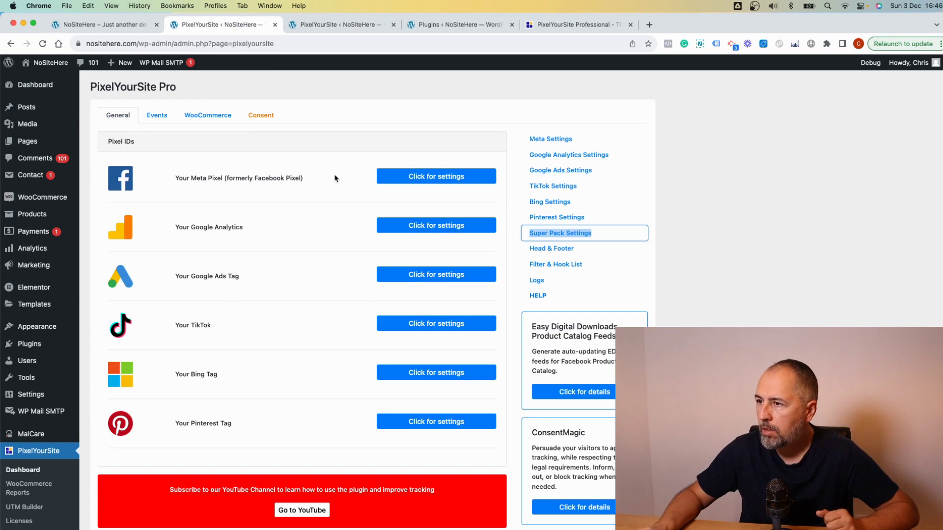
pyautogui.click(436, 176)
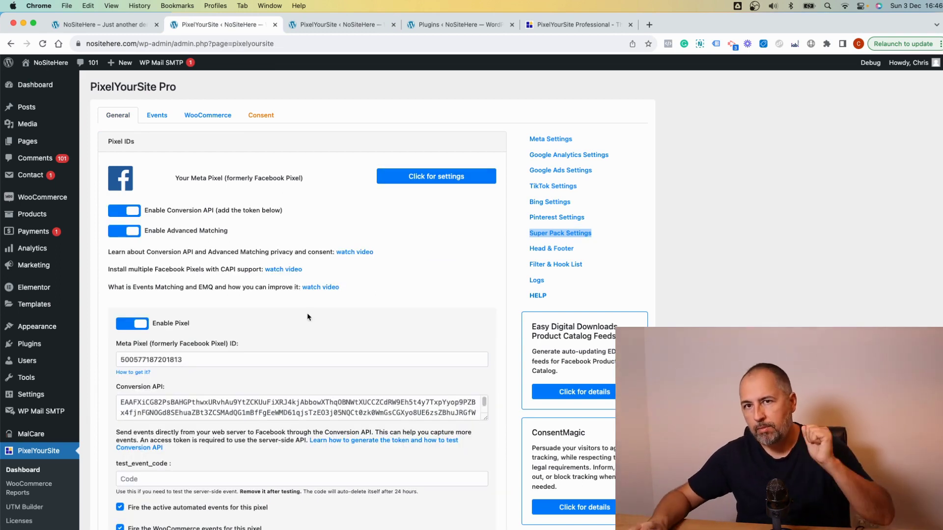
pyautogui.scroll(-5, 308, 317)
pyautogui.scroll(-8, 307, 313)
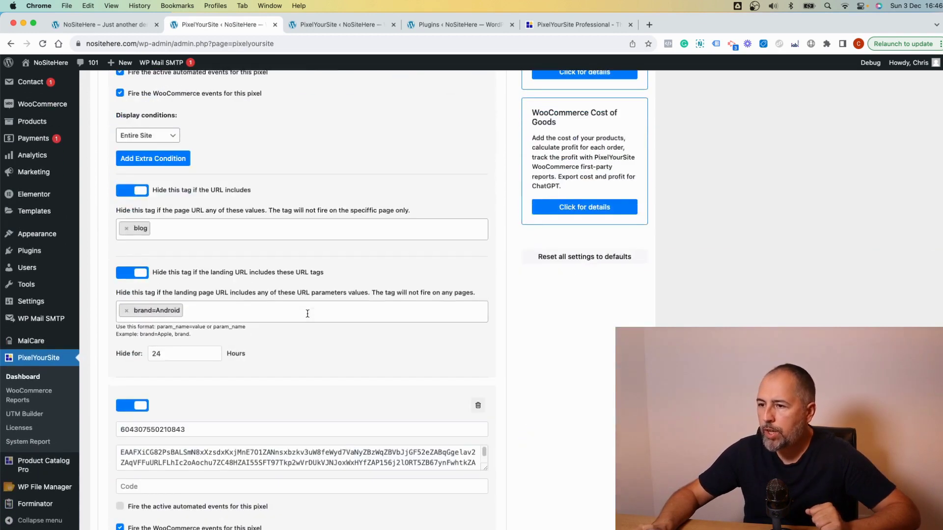
pyautogui.scroll(-9, 307, 313)
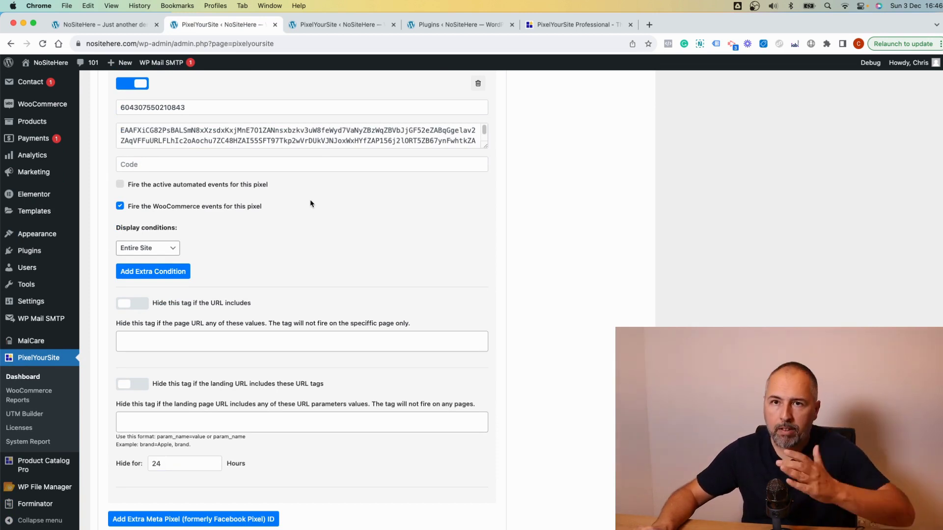
pyautogui.scroll(-2, 310, 203)
pyautogui.scroll(-6, 310, 203)
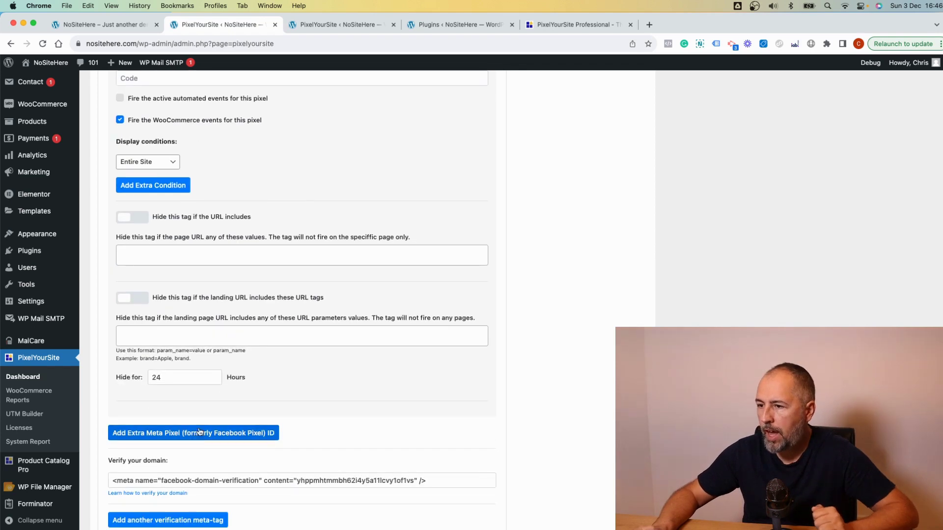
# - Add an extra Meta pixel block with empty ID, token and code fields
pyautogui.click(204, 295)
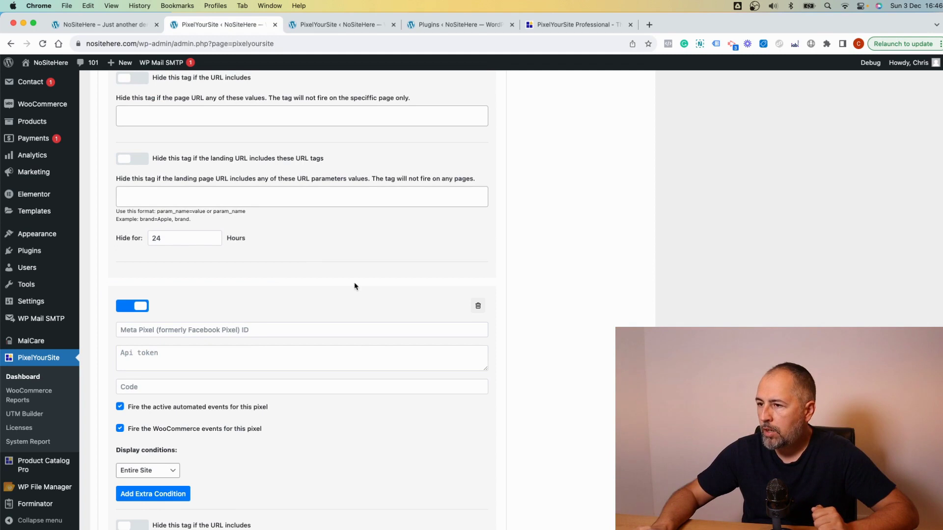
pyautogui.scroll(-3, 355, 286)
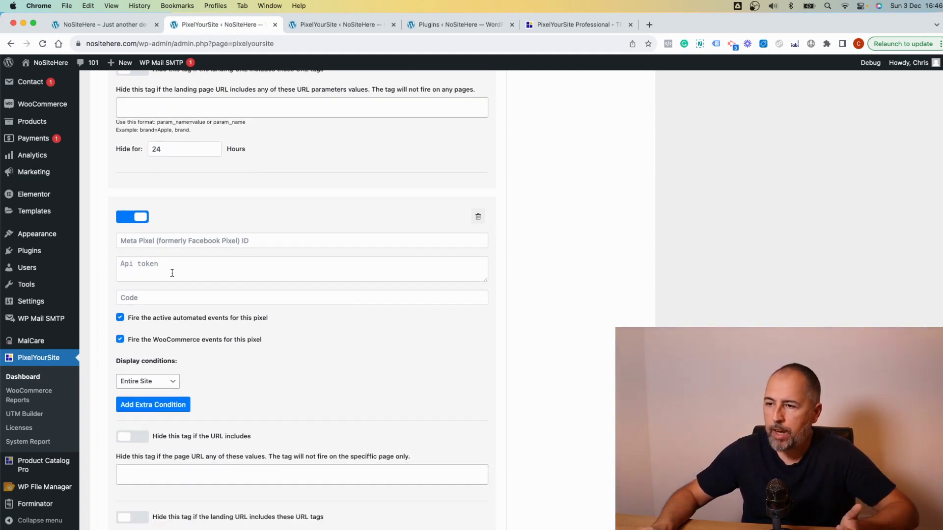
pyautogui.scroll(-3, 337, 338)
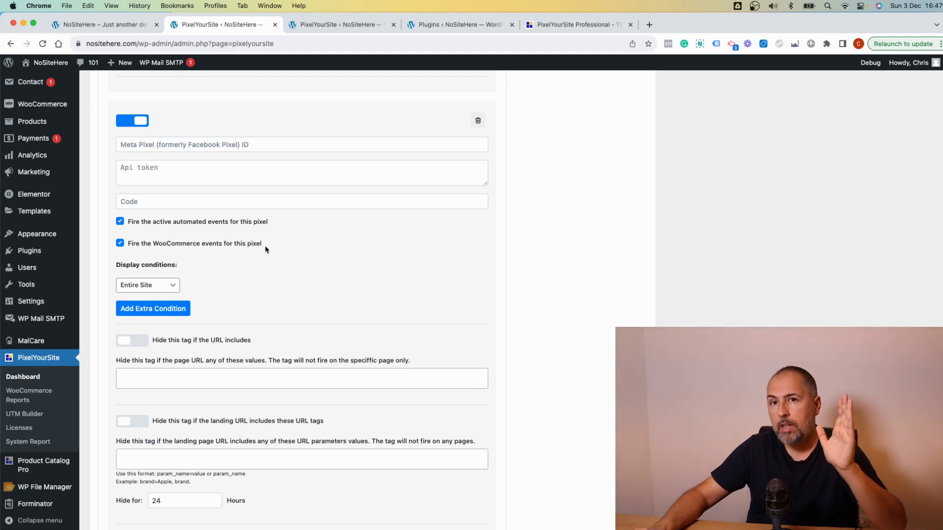
# - Limit the new pixel to Singular › Post › 'Blogging is an art'
pyautogui.click(158, 286)
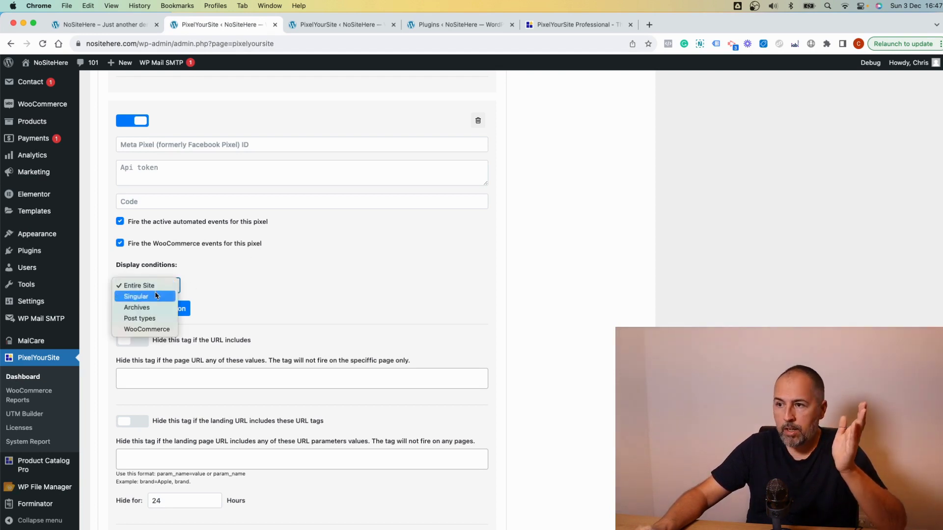
pyautogui.click(155, 296)
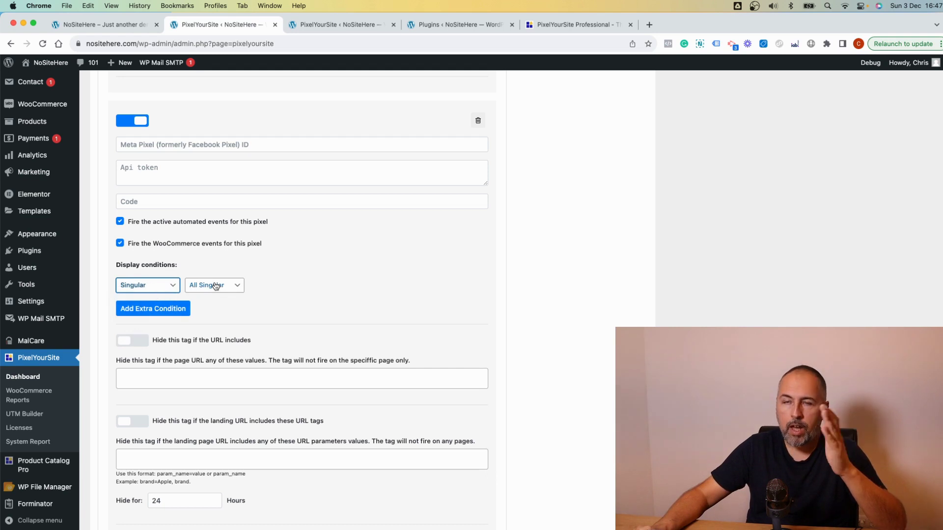
pyautogui.click(215, 287)
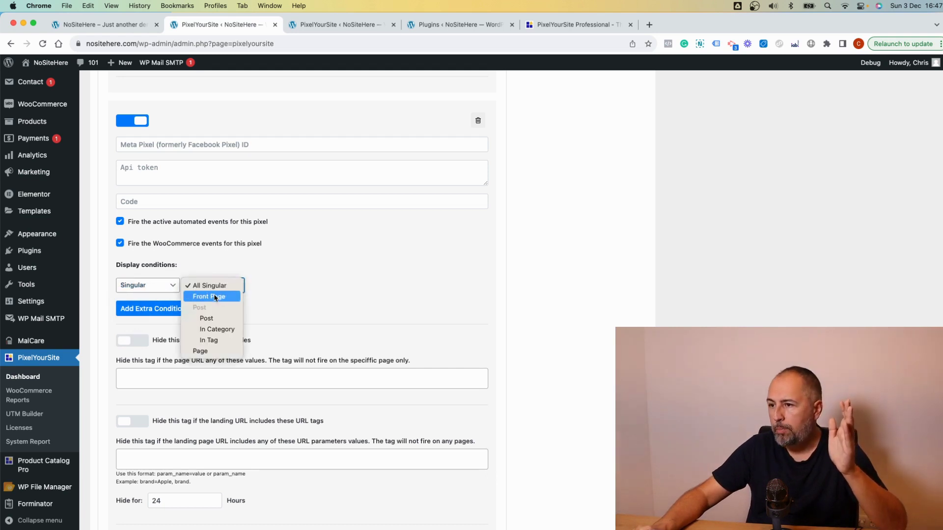
pyautogui.click(214, 297)
pyautogui.click(214, 293)
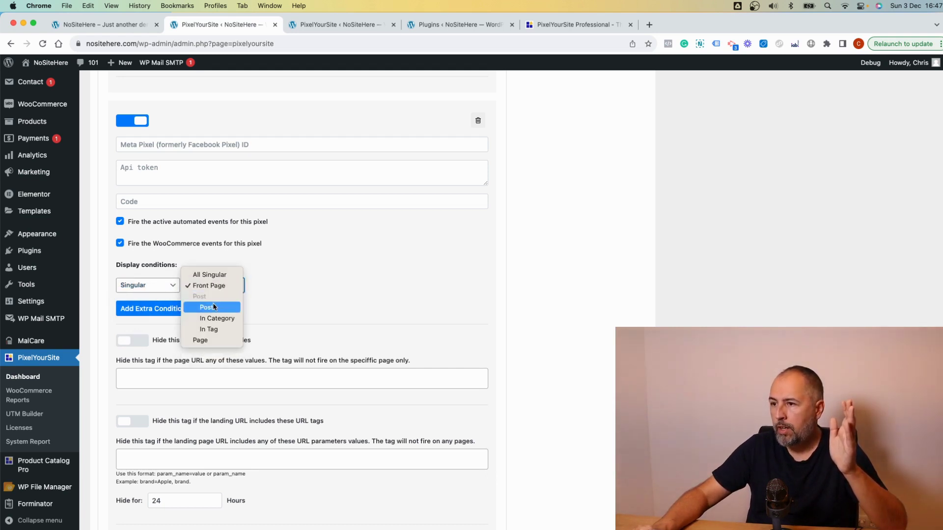
pyautogui.click(214, 307)
pyautogui.click(288, 288)
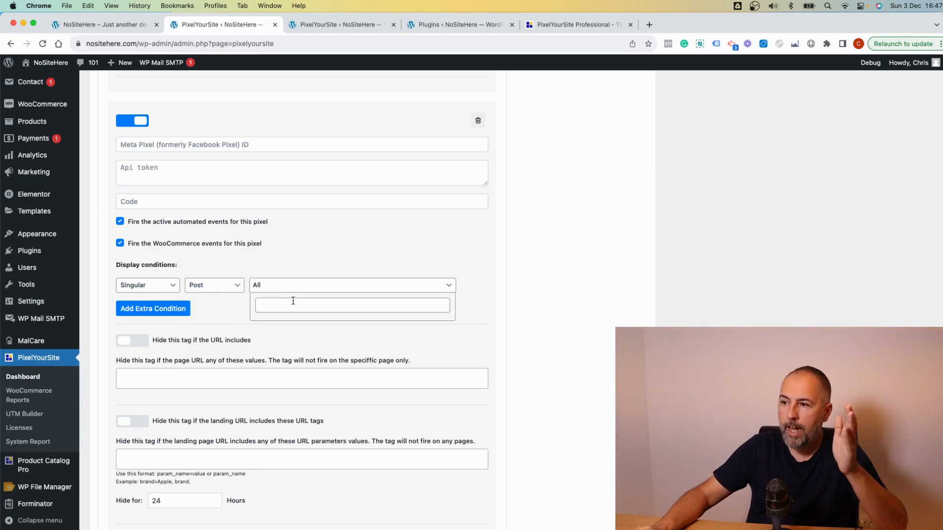
pyautogui.click(293, 305)
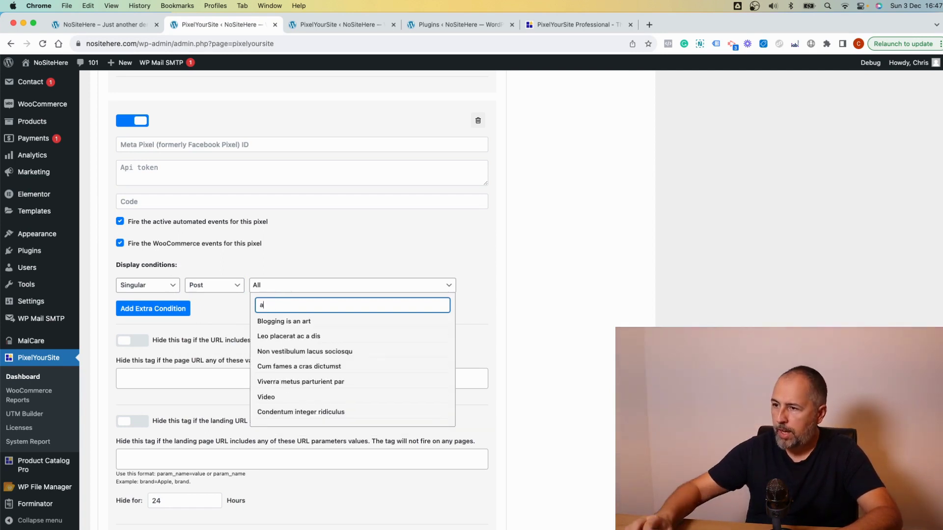
pyautogui.click(281, 323)
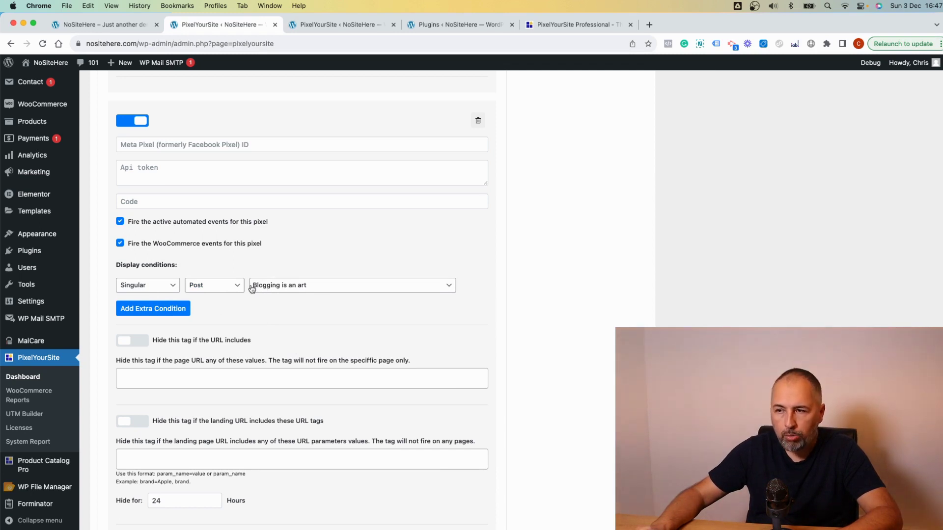
# - Try the In Category, Archives and Post types display condition options for the new pixel
pyautogui.click(226, 288)
pyautogui.click(223, 296)
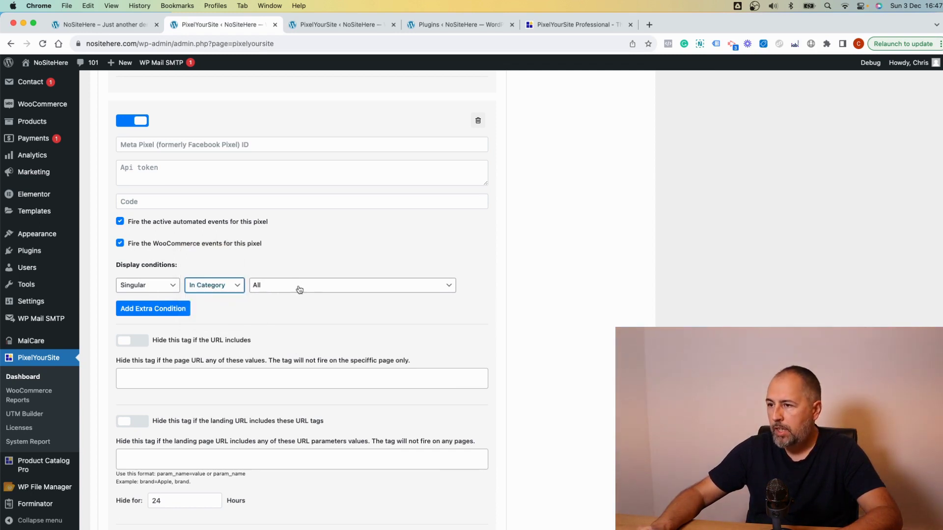
pyautogui.click(216, 290)
pyautogui.click(145, 290)
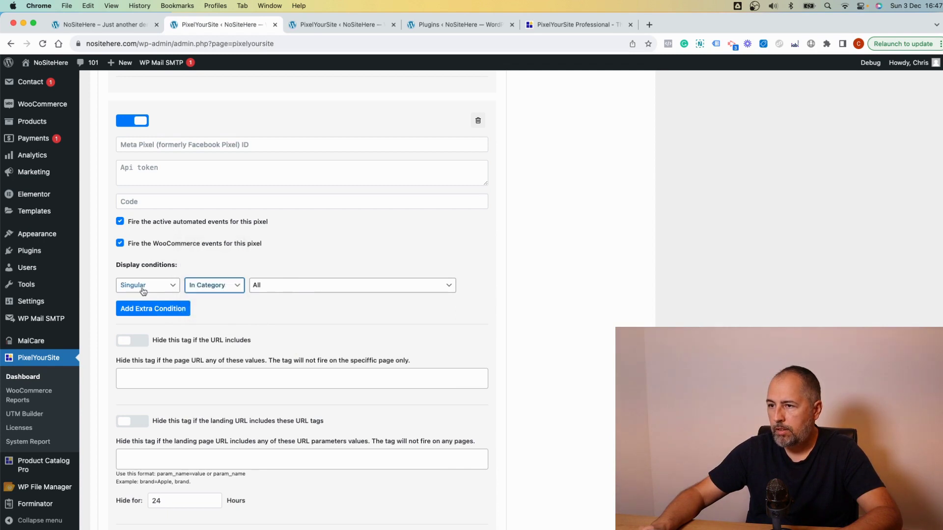
pyautogui.click(142, 290)
pyautogui.click(141, 297)
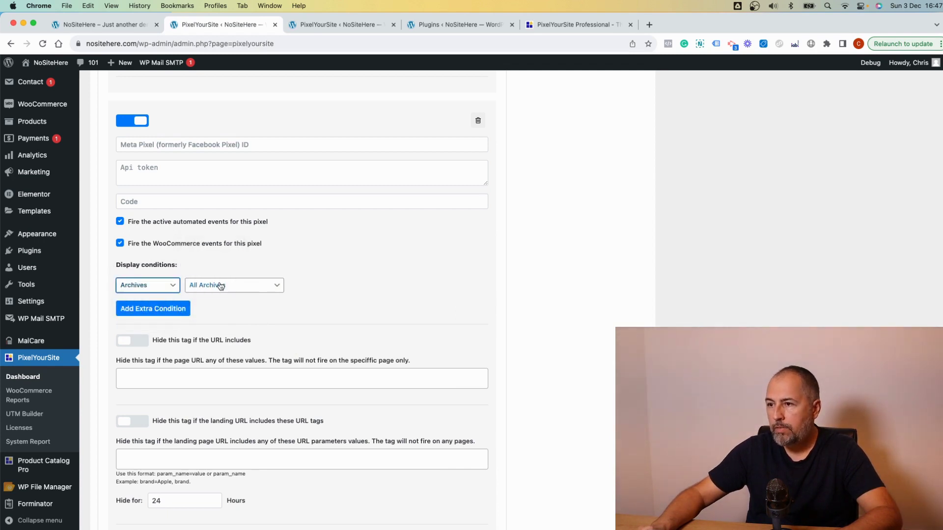
pyautogui.click(246, 287)
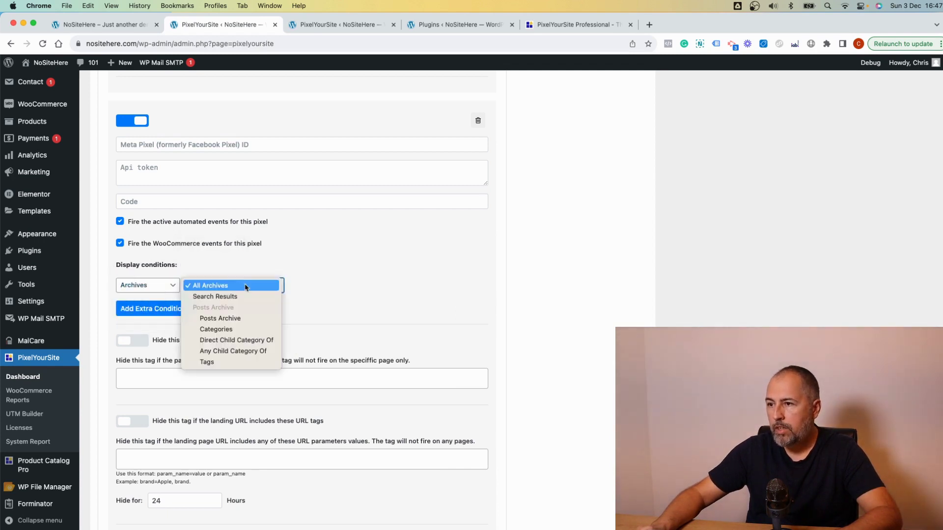
pyautogui.click(144, 291)
pyautogui.click(144, 291)
pyautogui.click(143, 297)
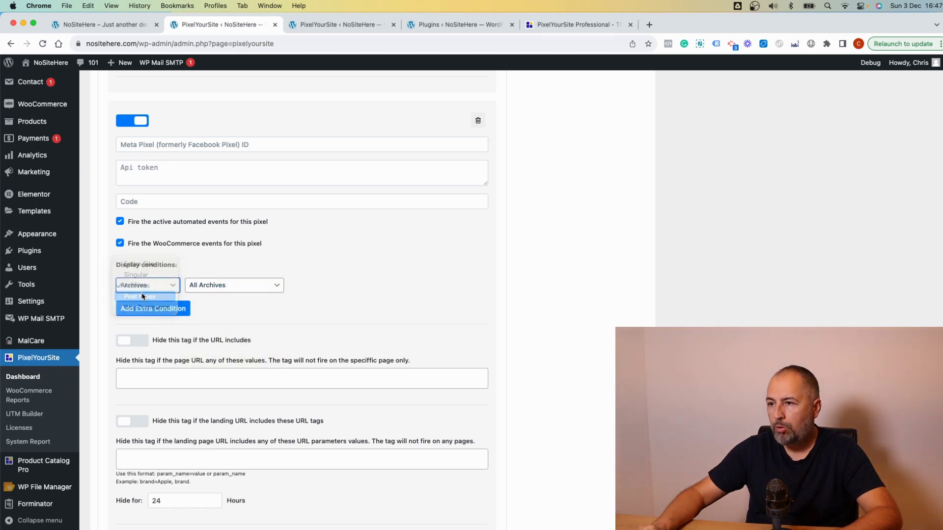
pyautogui.click(244, 285)
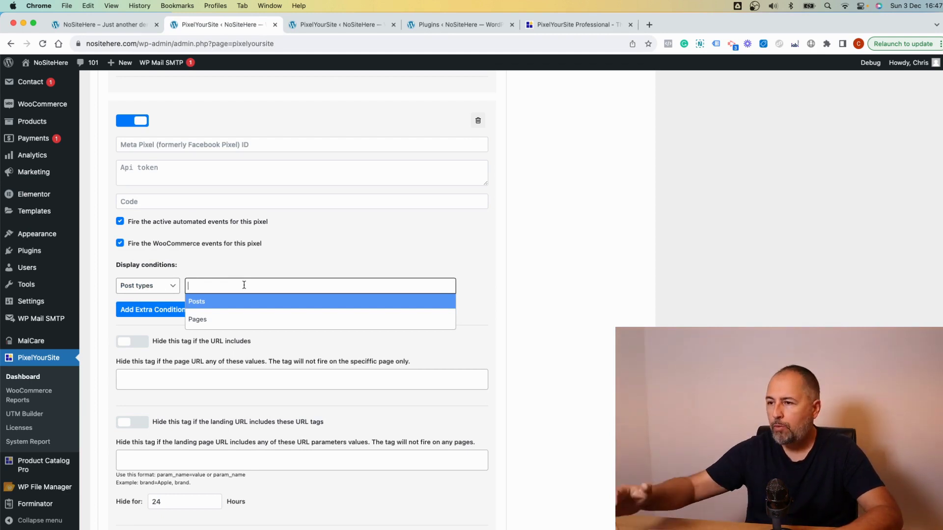
# - Set the new pixel's display condition to WooCommerce › Search Results
pyautogui.click(136, 289)
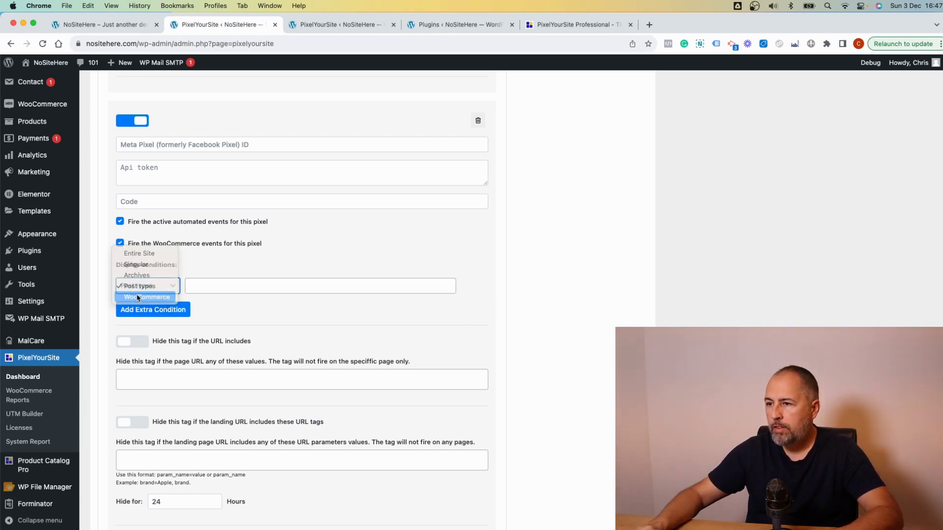
pyautogui.click(138, 295)
pyautogui.click(215, 287)
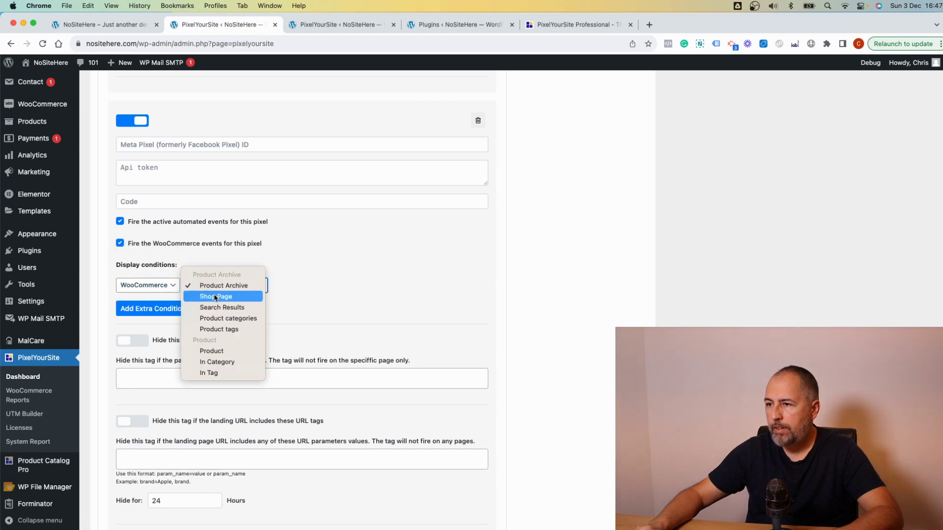
pyautogui.click(215, 296)
pyautogui.click(225, 287)
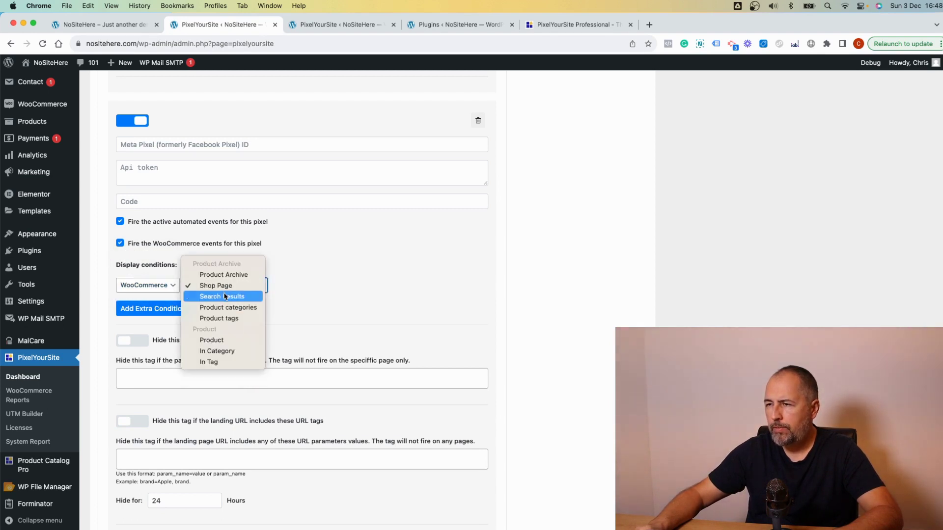
pyautogui.click(226, 296)
pyautogui.click(226, 291)
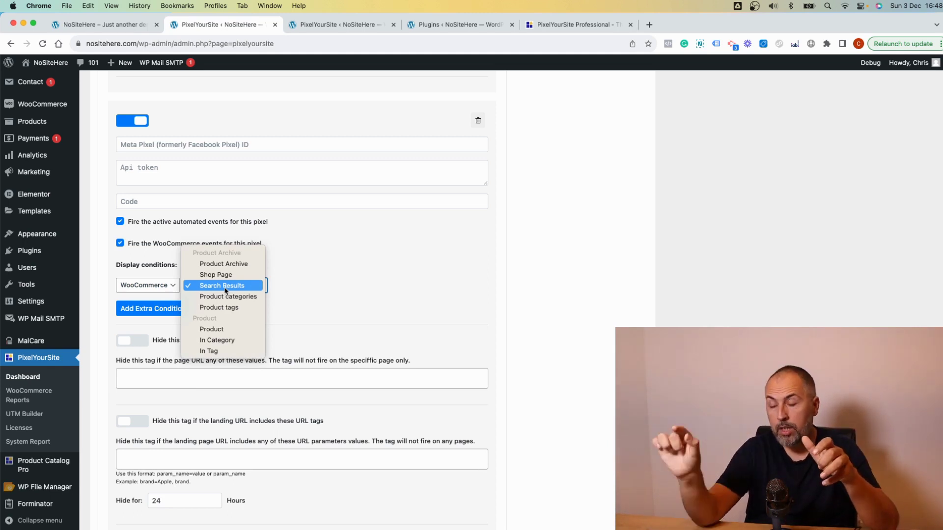
pyautogui.click(290, 292)
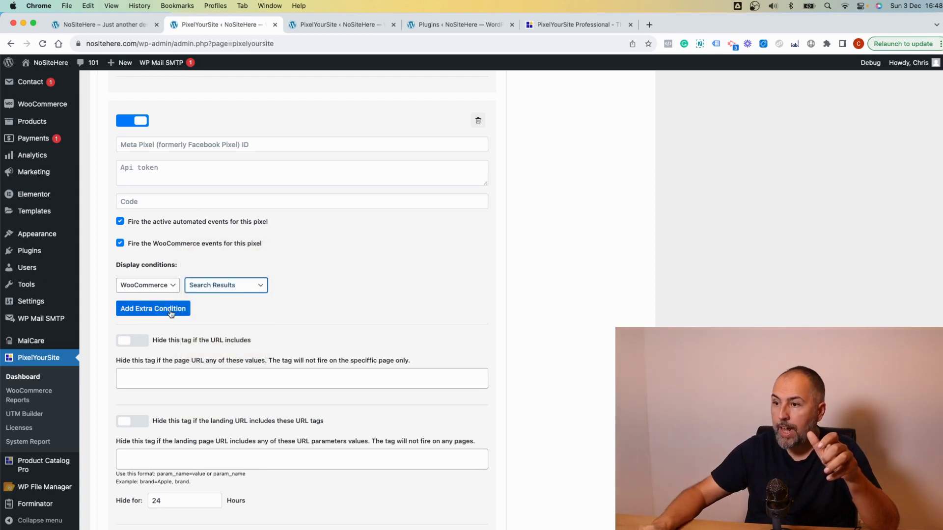
pyautogui.click(170, 310)
pyautogui.click(145, 312)
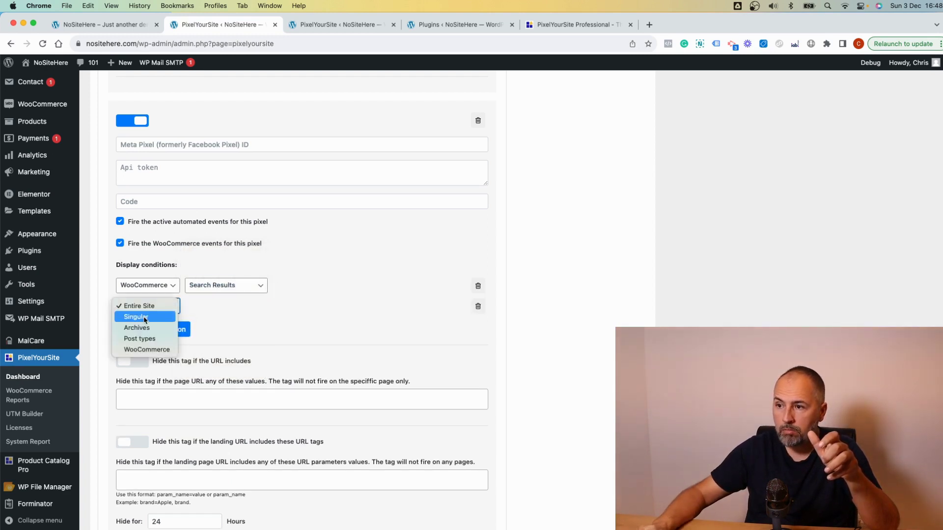
pyautogui.click(229, 322)
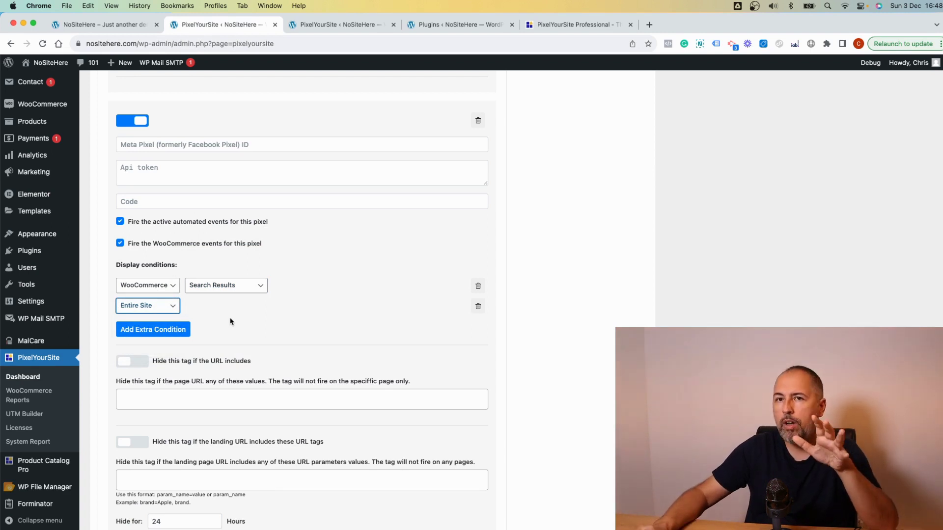
pyautogui.click(155, 308)
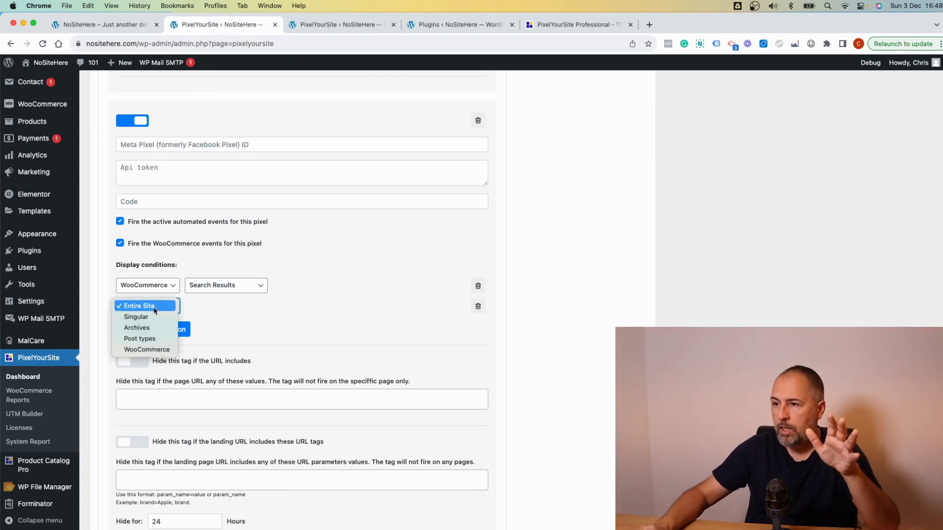
pyautogui.click(150, 338)
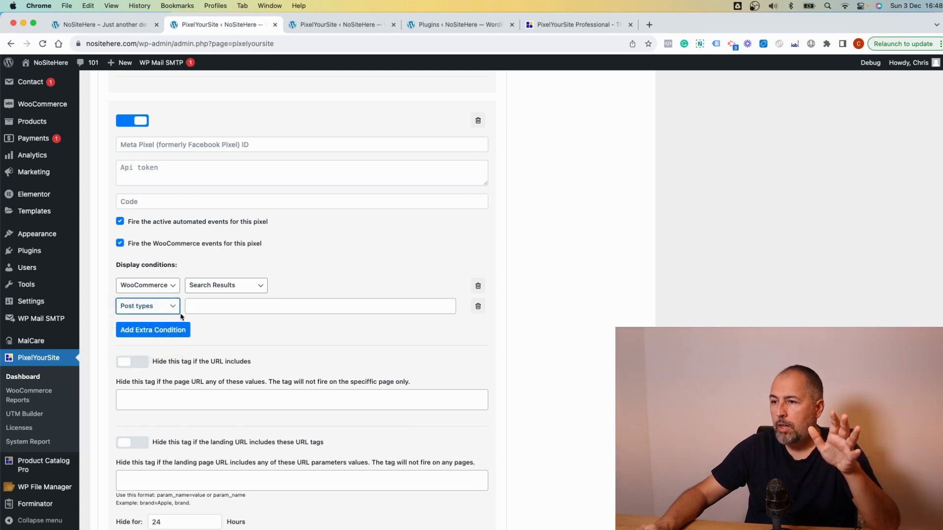
pyautogui.click(238, 306)
pyautogui.click(232, 339)
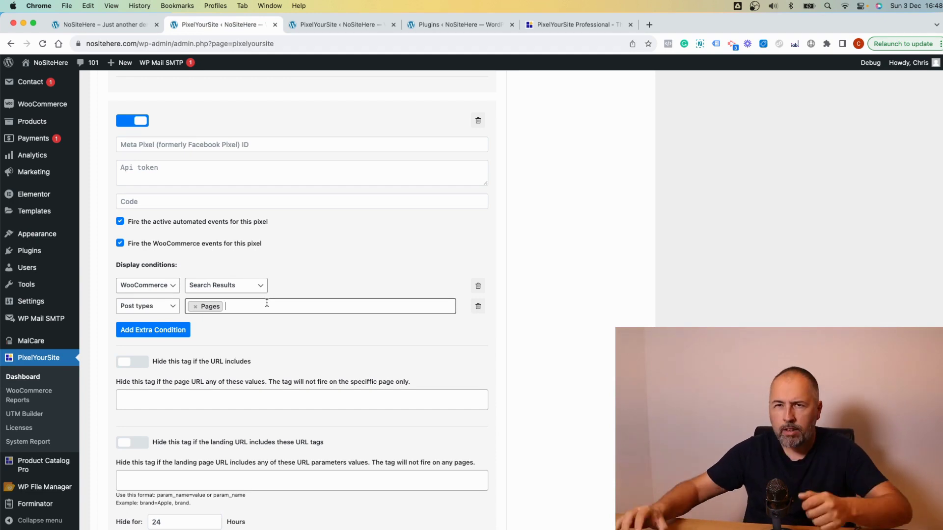
pyautogui.click(478, 306)
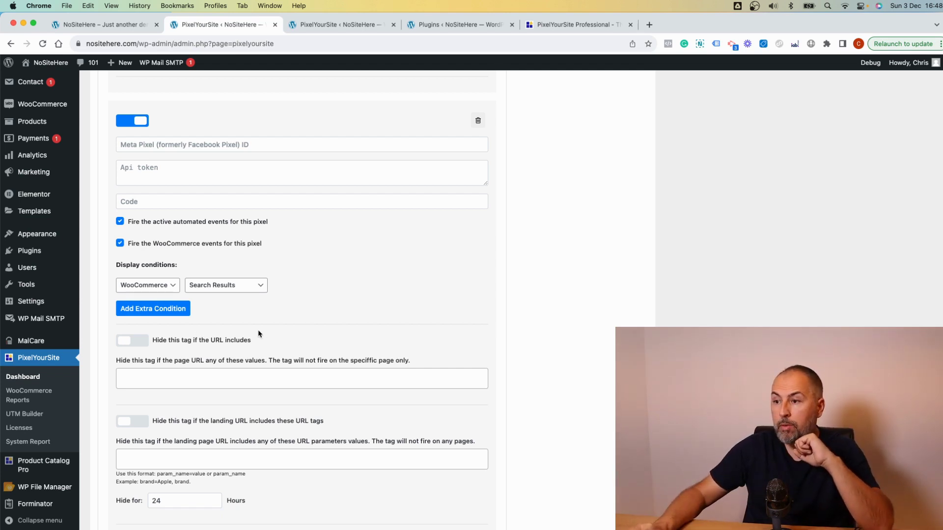
pyautogui.scroll(-1, 260, 334)
pyautogui.scroll(-2, 259, 333)
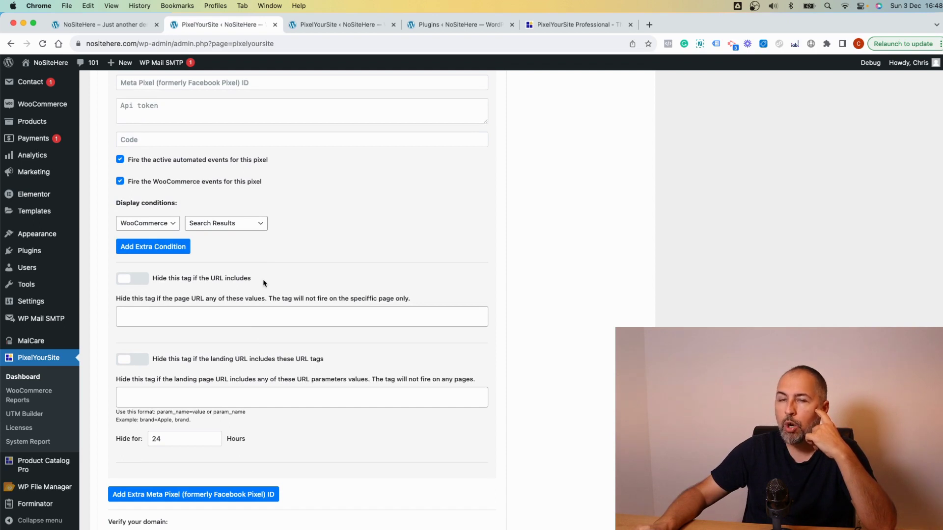
pyautogui.click(157, 281)
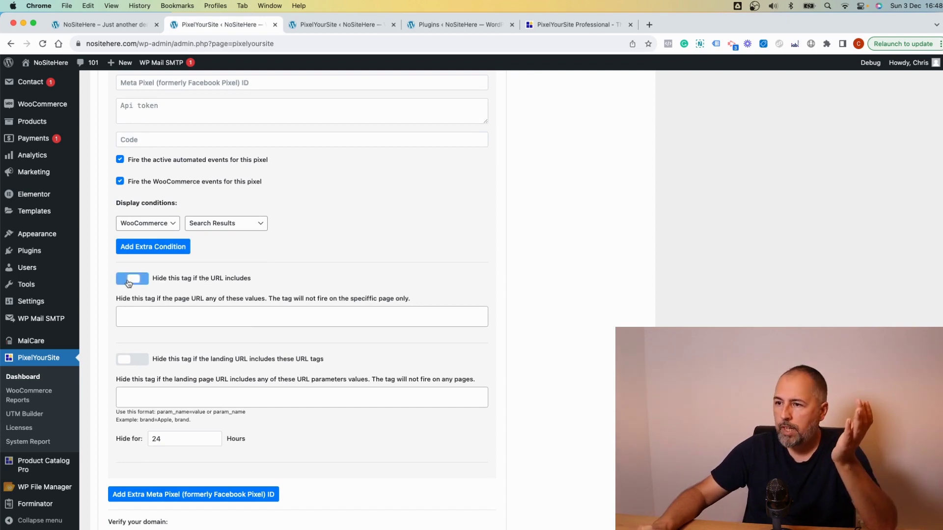
pyautogui.click(156, 319)
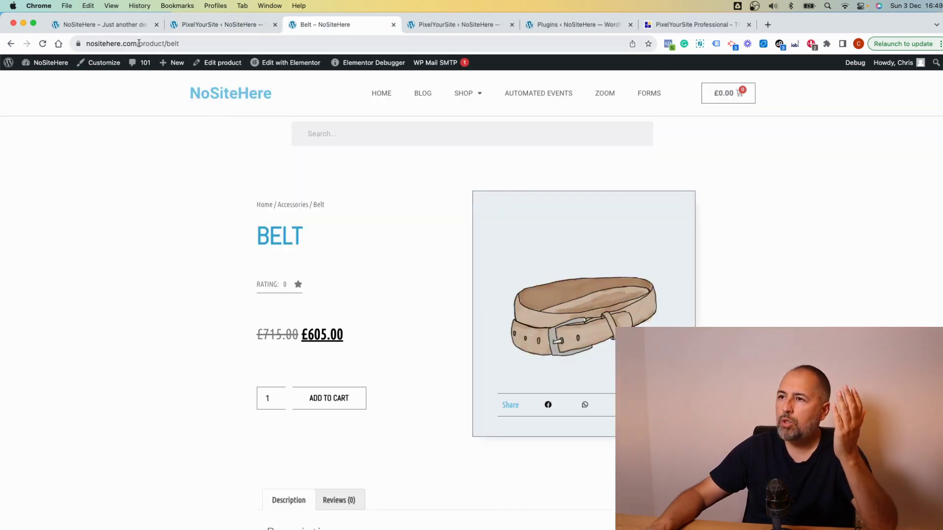
pyautogui.moveTo(139, 43); pyautogui.dragTo(207, 45)
pyautogui.rightClick(195, 44)
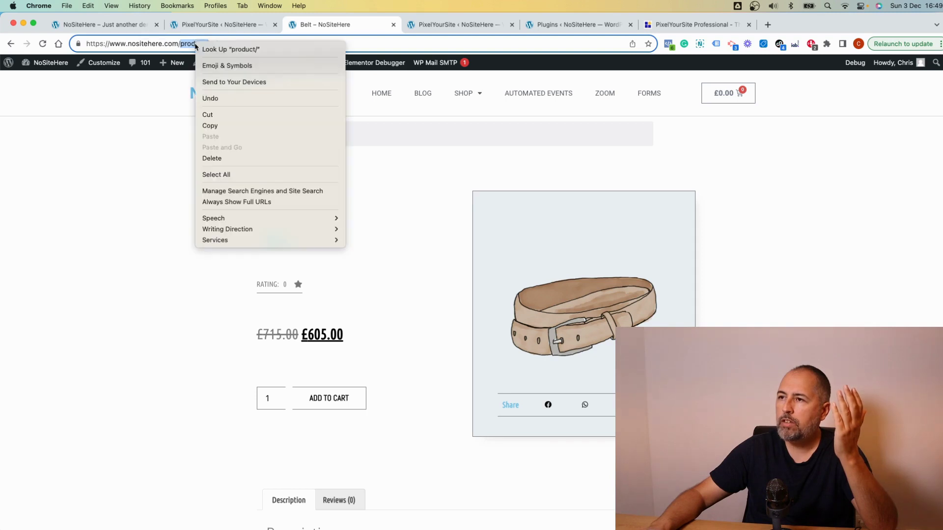
pyautogui.click(216, 125)
pyautogui.click(251, 29)
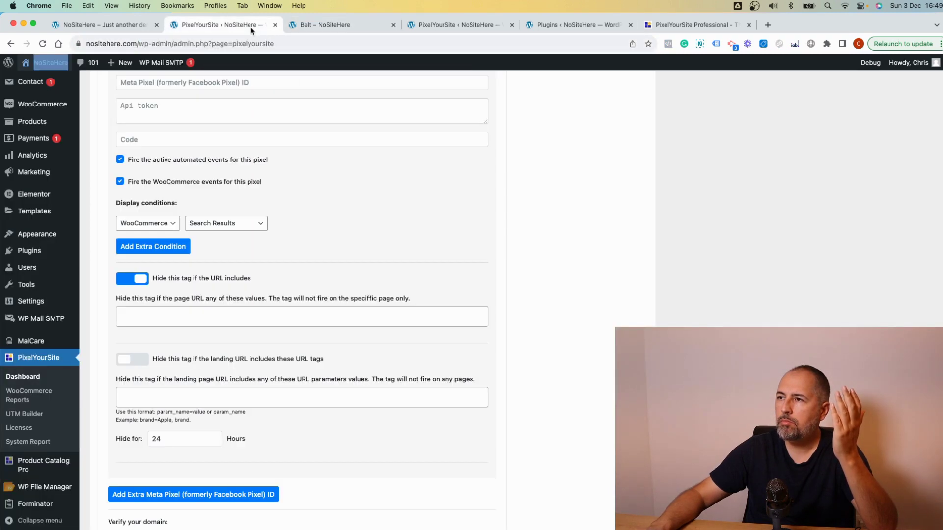
pyautogui.click(263, 317)
pyautogui.rightClick(263, 317)
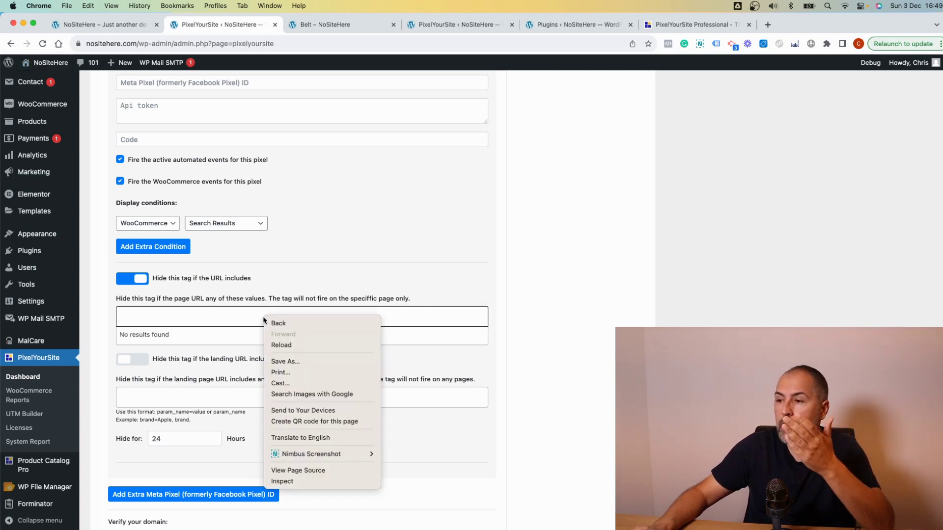
pyautogui.click(253, 318)
pyautogui.rightClick(253, 319)
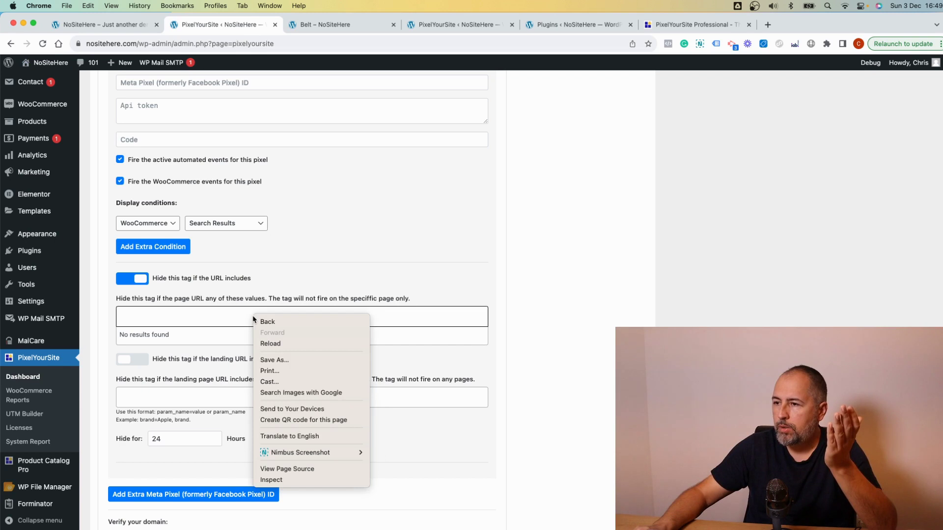
pyautogui.click(230, 317)
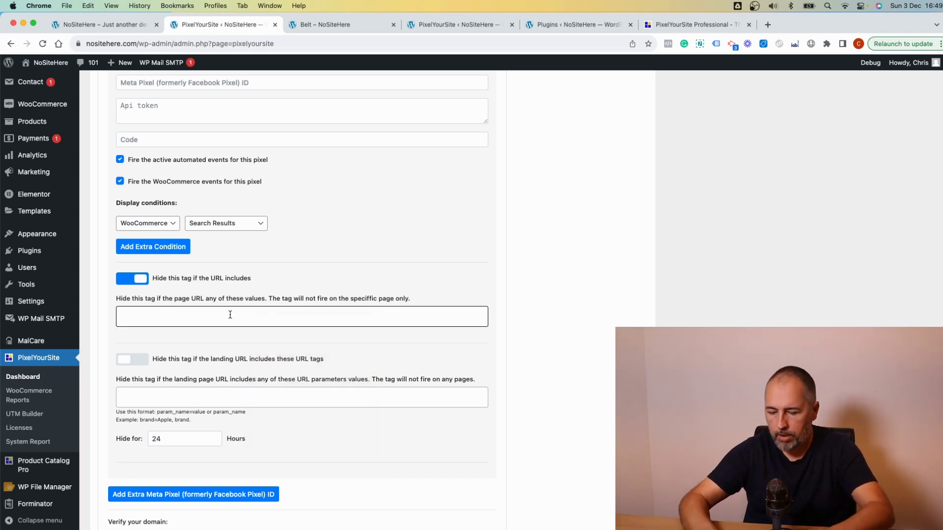
pyautogui.write('product')
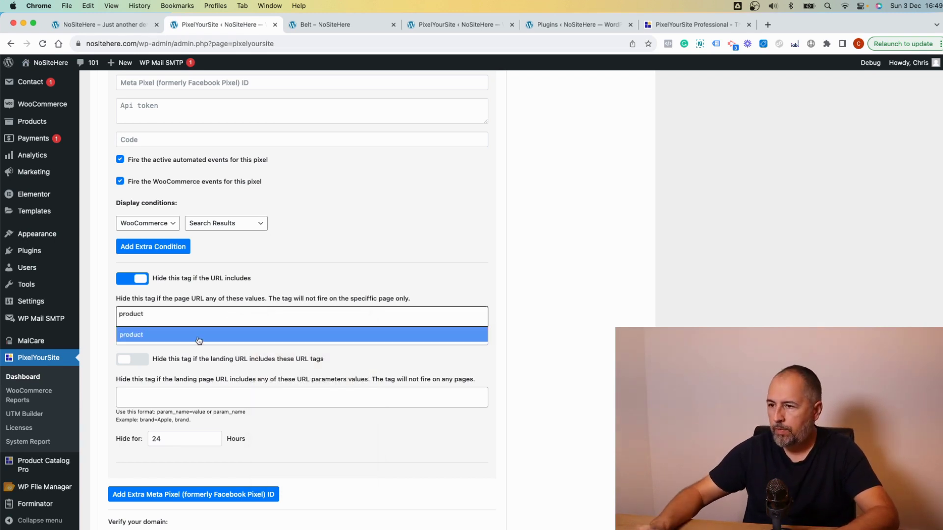
pyautogui.press('Return')
pyautogui.click(296, 260)
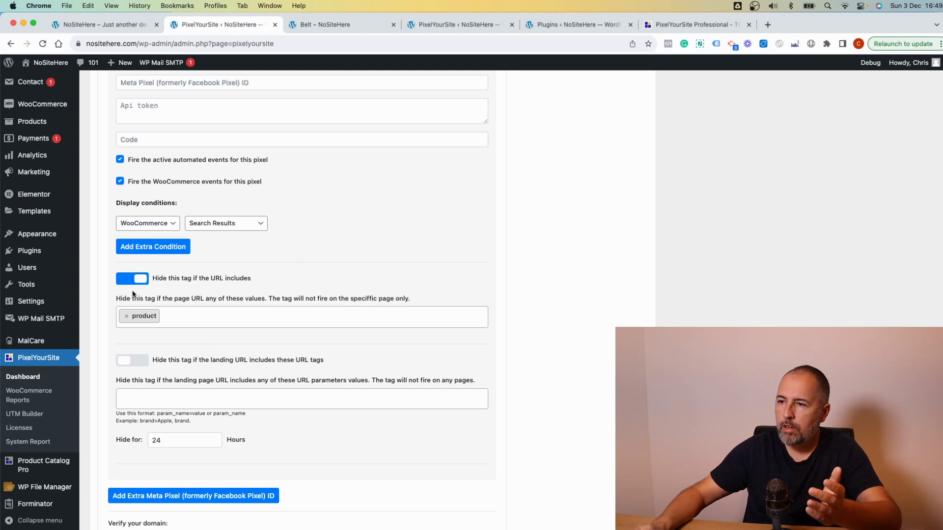
pyautogui.click(127, 317)
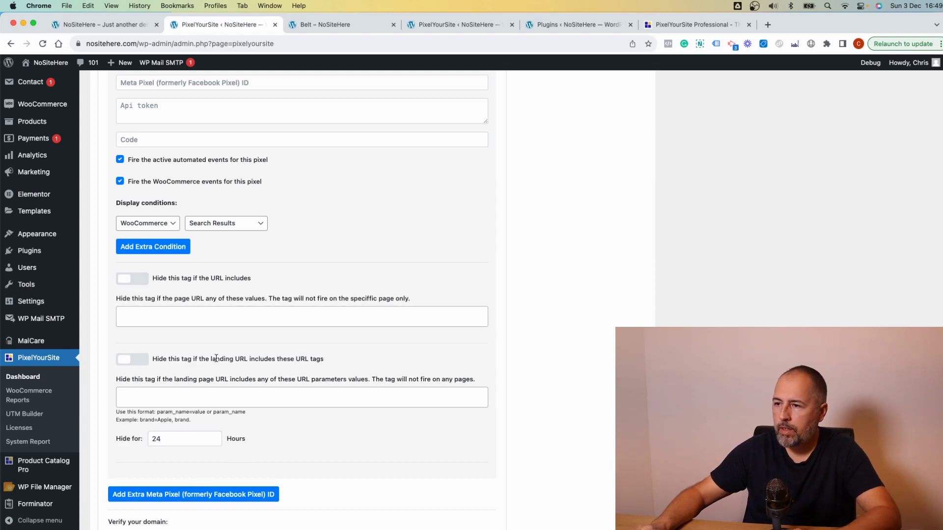
pyautogui.scroll(-2, 216, 358)
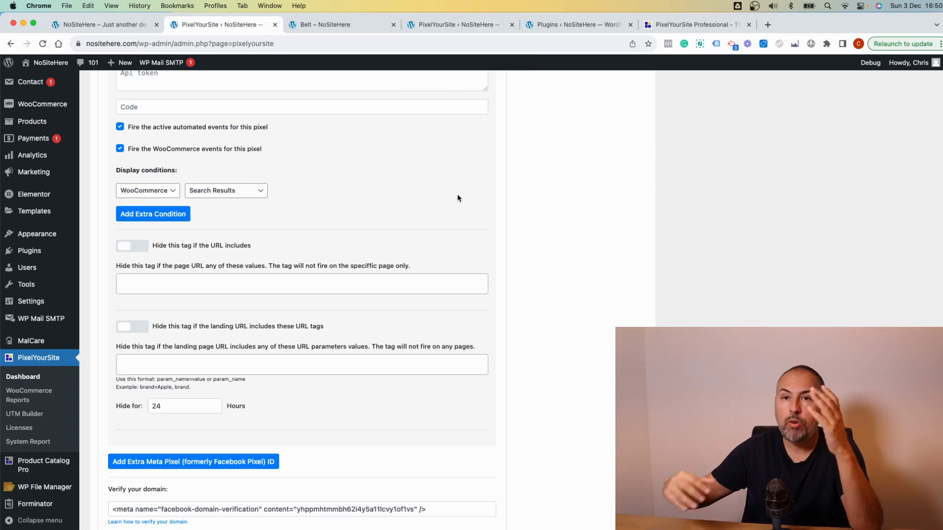
# - Enter secret=dontshow as a landing URL tag to hide the extra pixel on
pyautogui.click(240, 360)
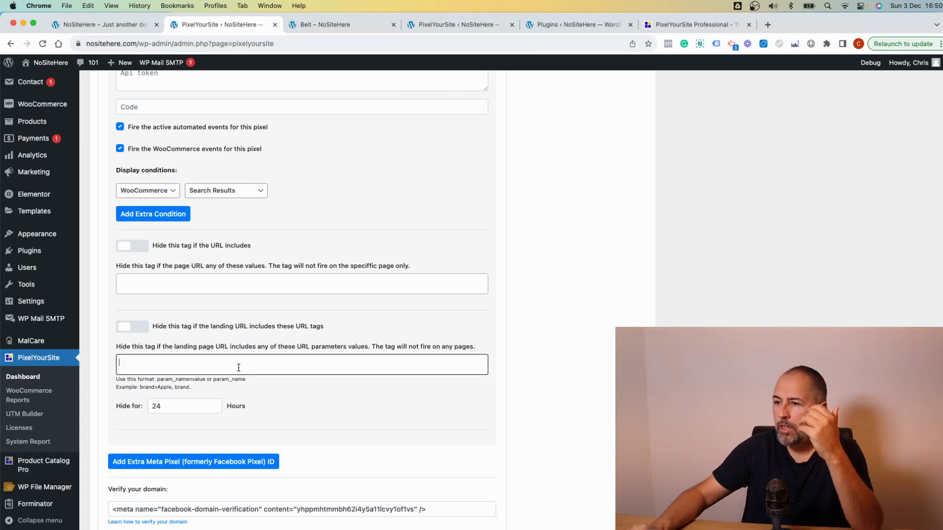
pyautogui.write('secret=don')
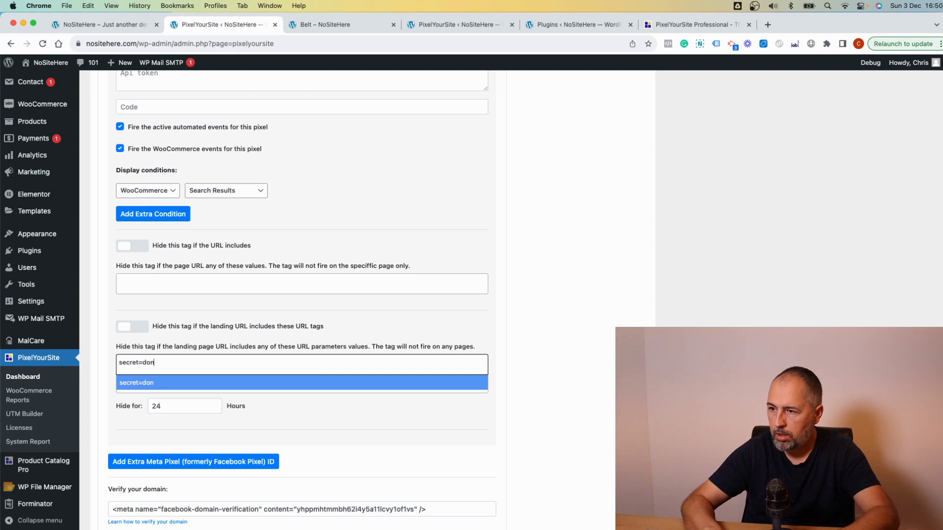
pyautogui.write('tshow')
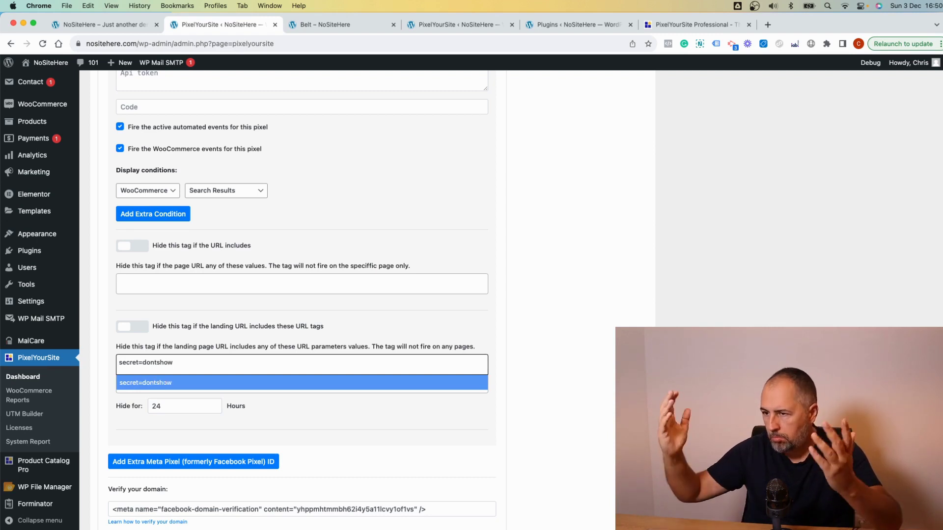
pyautogui.click(295, 24)
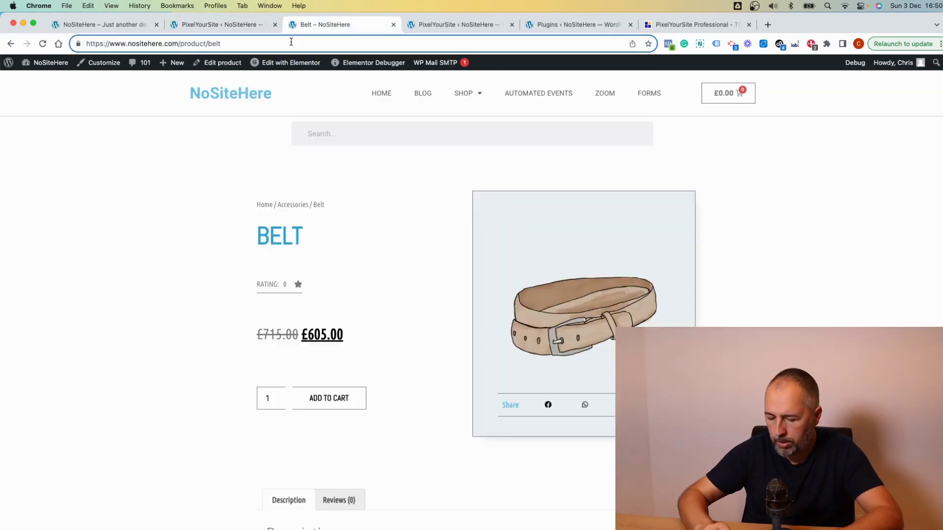
pyautogui.write('?se')
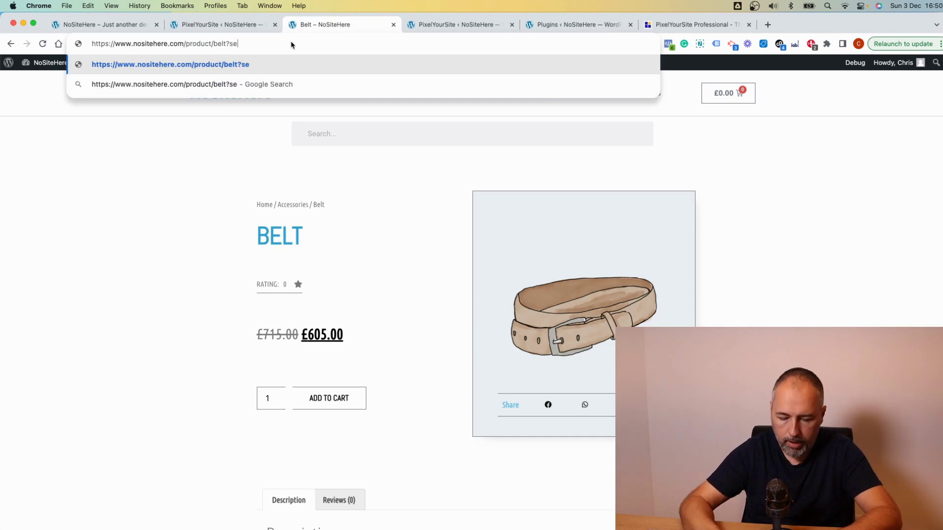
pyautogui.write('cret=')
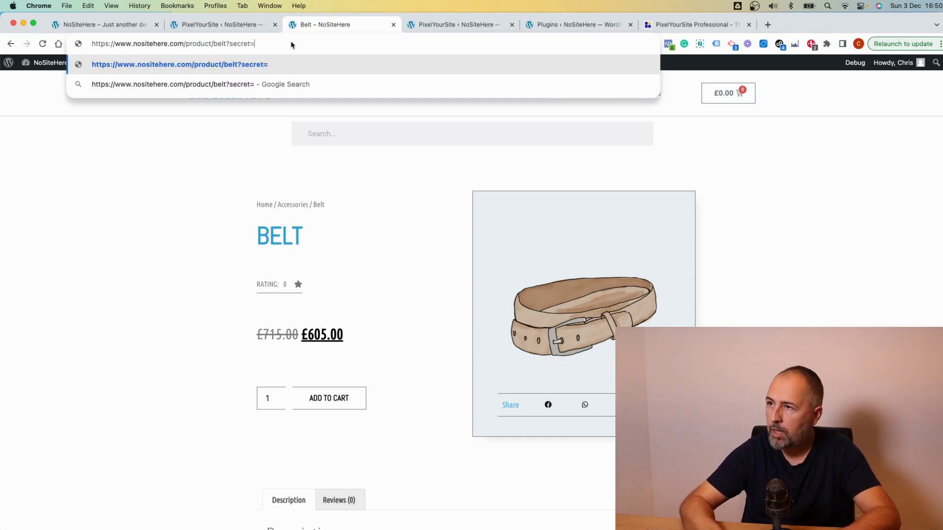
pyautogui.write('dontshow')
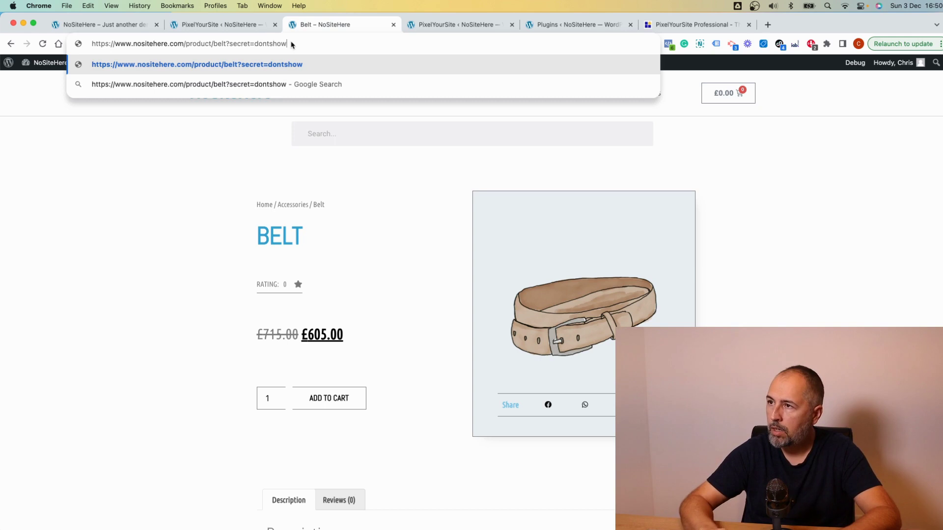
pyautogui.rightClick(263, 43)
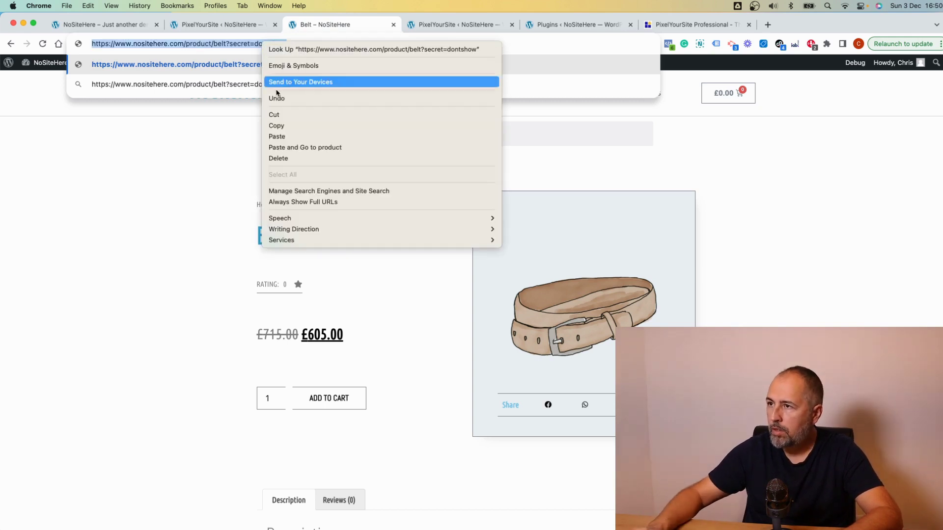
pyautogui.click(289, 125)
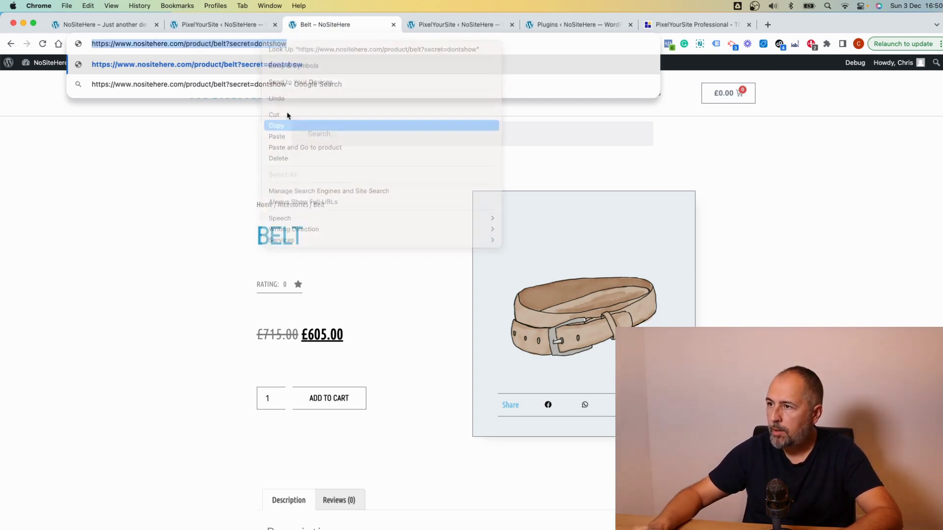
pyautogui.click(236, 28)
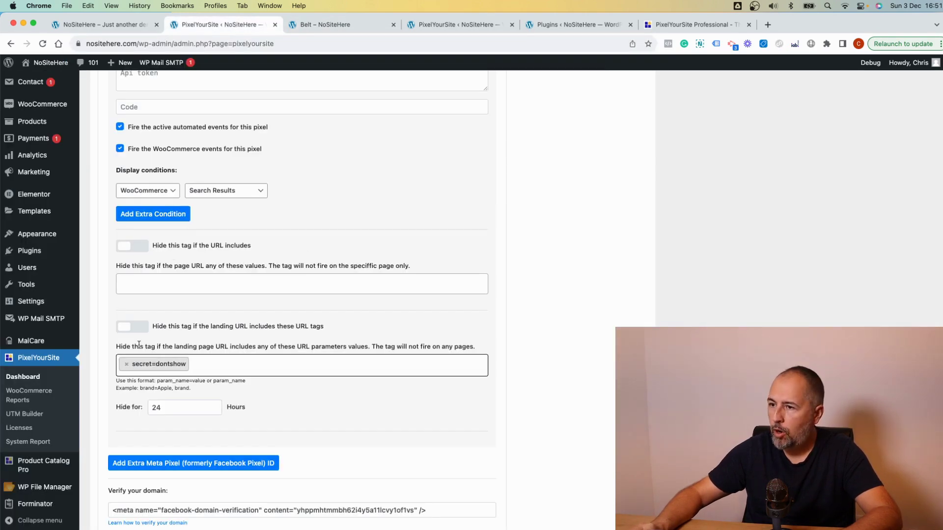
# - Turn on hiding the extra pixel for landing URLs containing secret=dontshow, keeping 24 hours
pyautogui.click(132, 327)
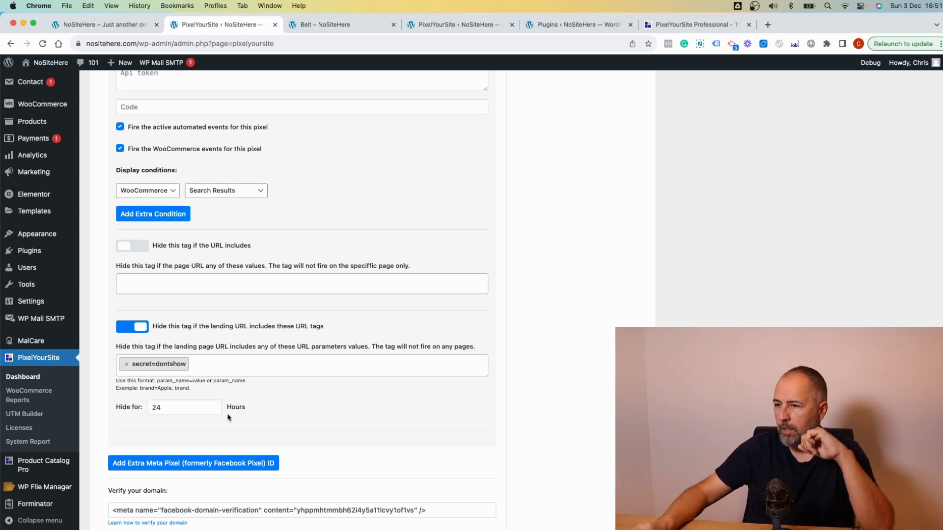
pyautogui.scroll(-3, 324, 414)
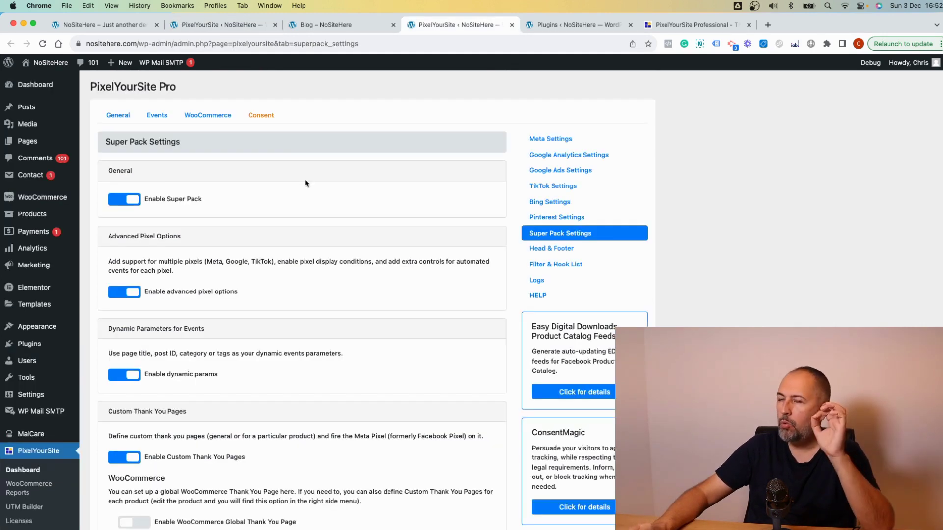
# - Enable removing pixels from pages, then open the Blog page for editing
pyautogui.scroll(-5, 305, 184)
pyautogui.scroll(-3, 305, 183)
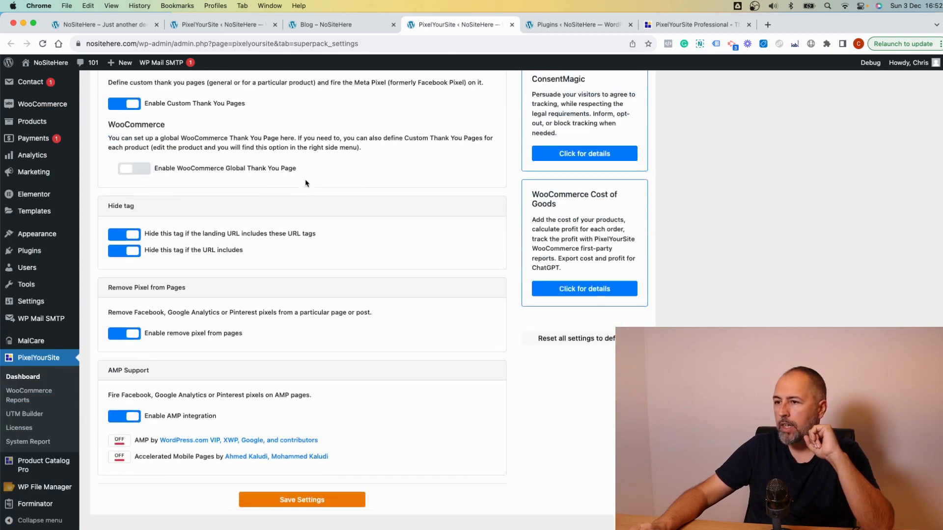
pyautogui.moveTo(247, 325); pyautogui.dragTo(147, 328)
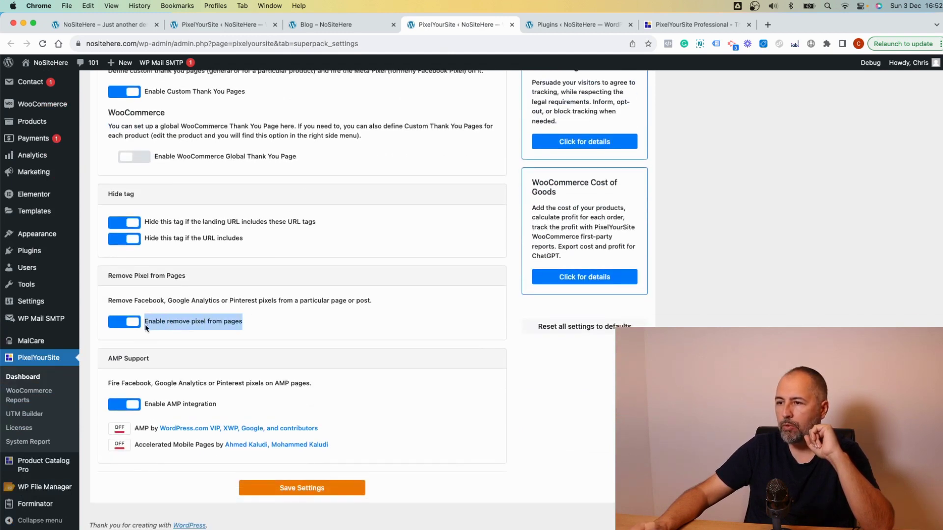
pyautogui.click(331, 30)
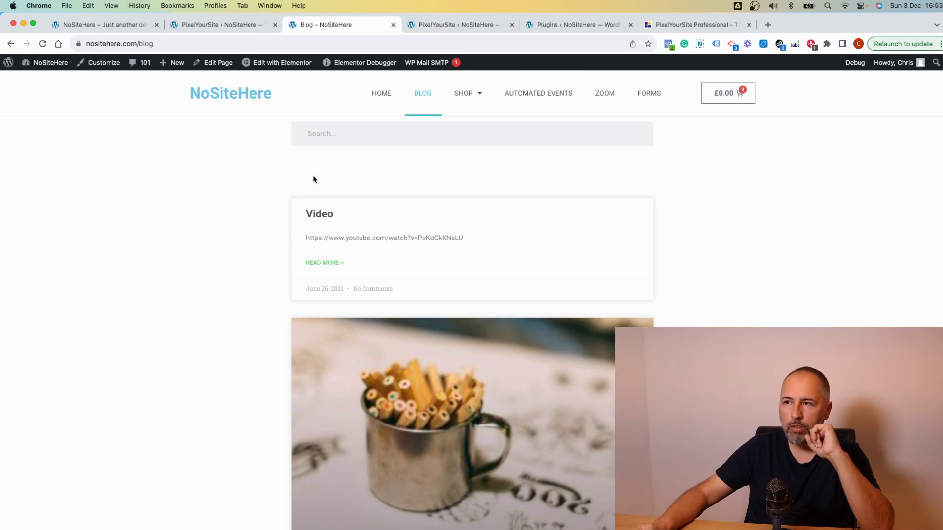
pyautogui.click(213, 62)
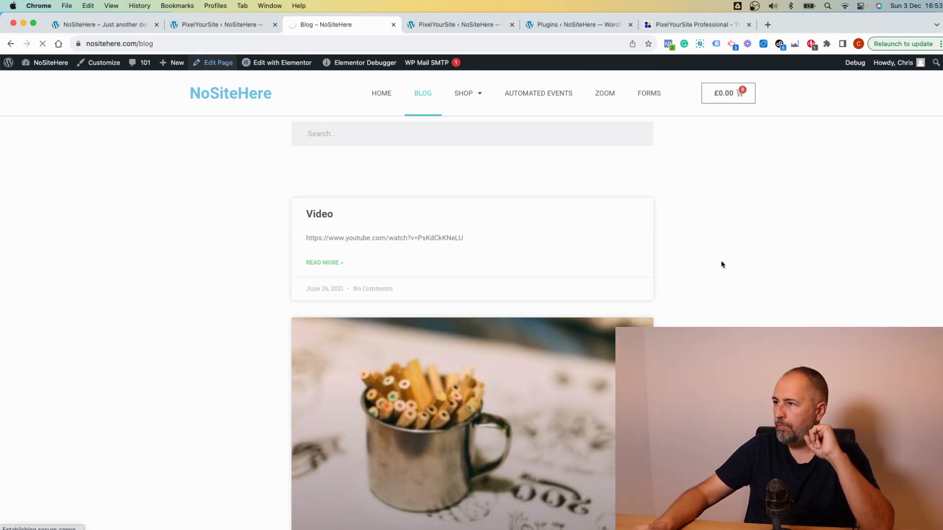
# - Add the site's Meta pixel to the Blog page's Remove Meta Pixel list, then remove it again
pyautogui.scroll(-8, 819, 288)
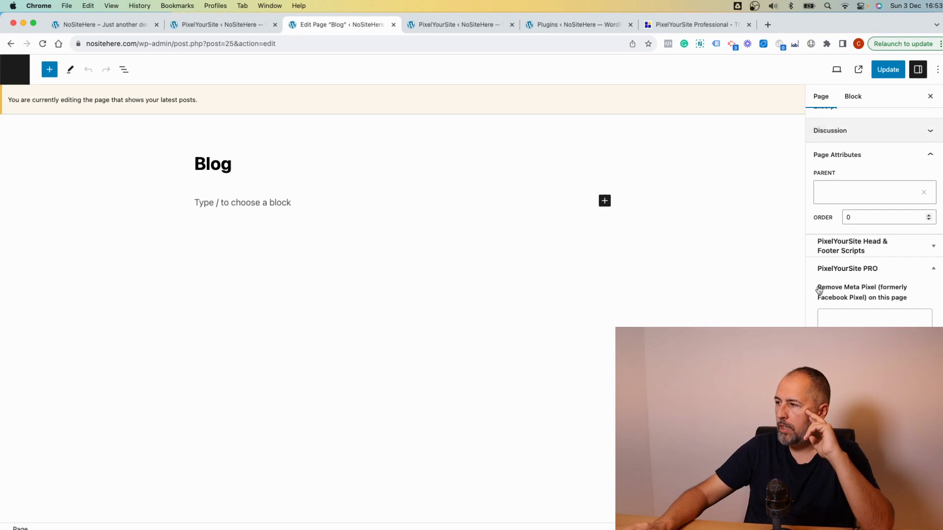
pyautogui.click(839, 250)
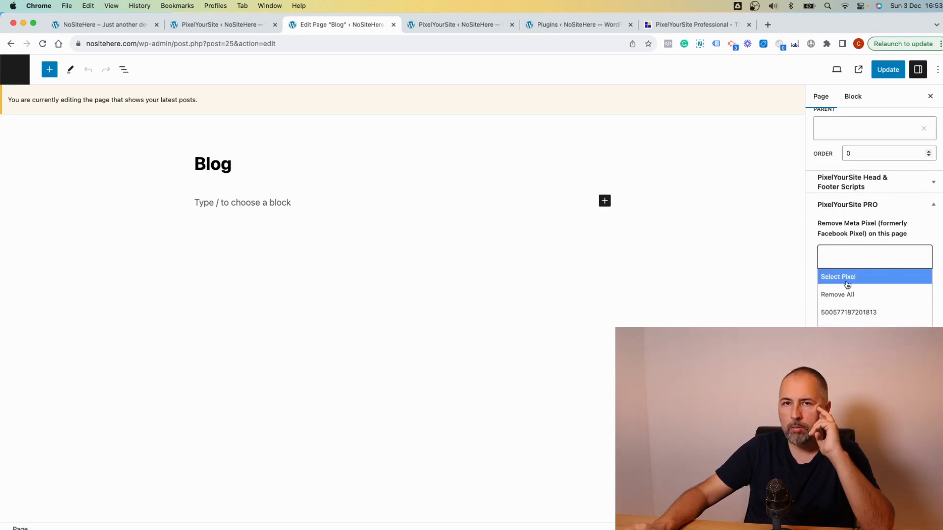
pyautogui.click(841, 313)
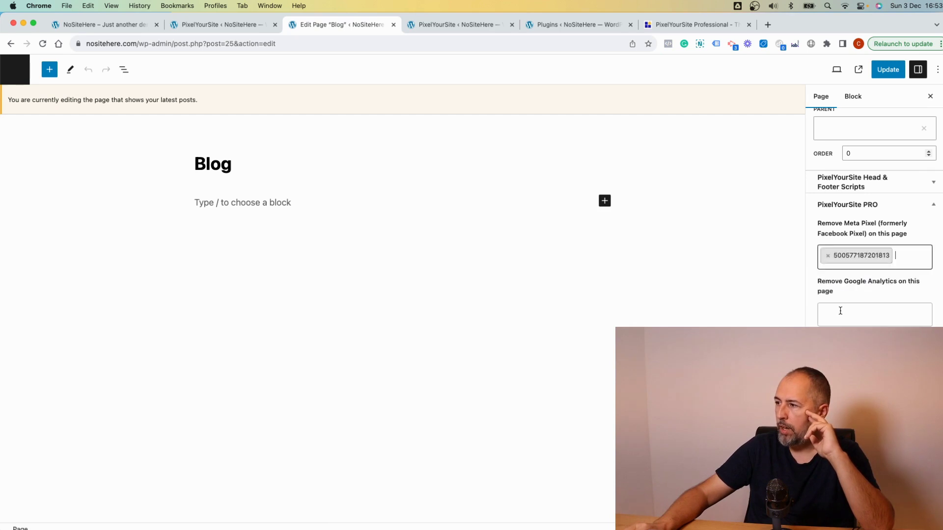
pyautogui.click(826, 259)
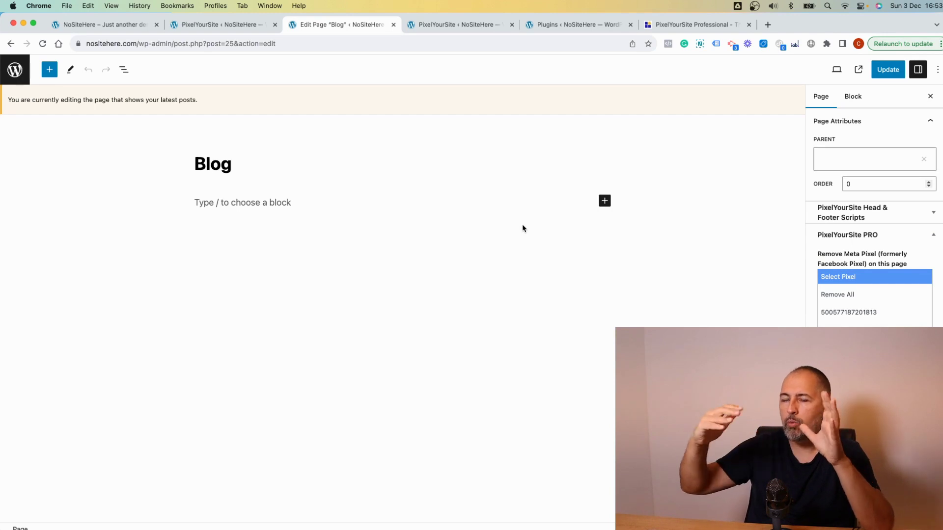
pyautogui.hotkey('ctrl', 'shift', 'Tab')
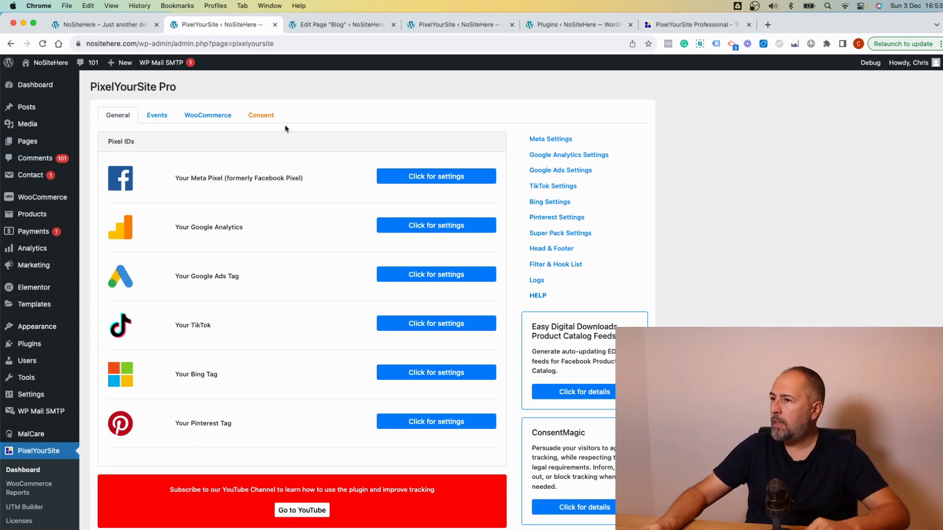
# - Switch to the first browser tab to view the NoSiteHere homepage
pyautogui.click(130, 25)
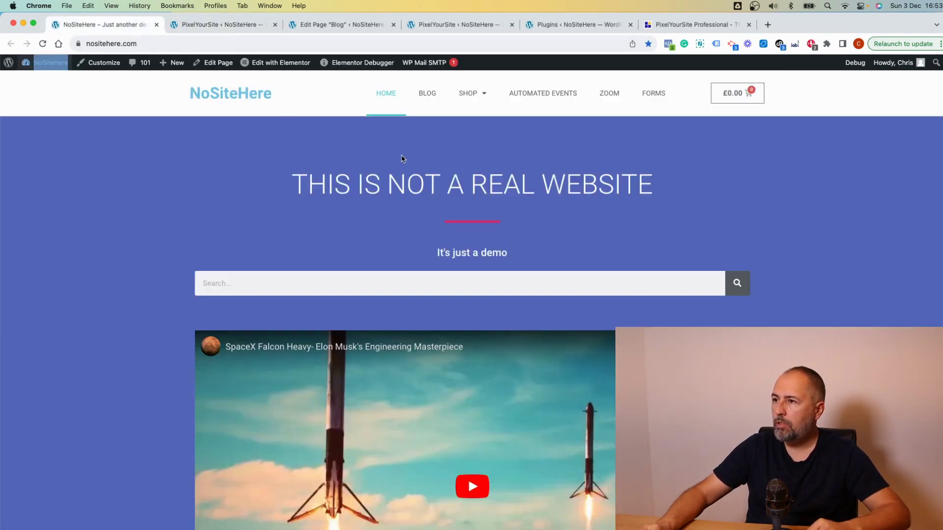